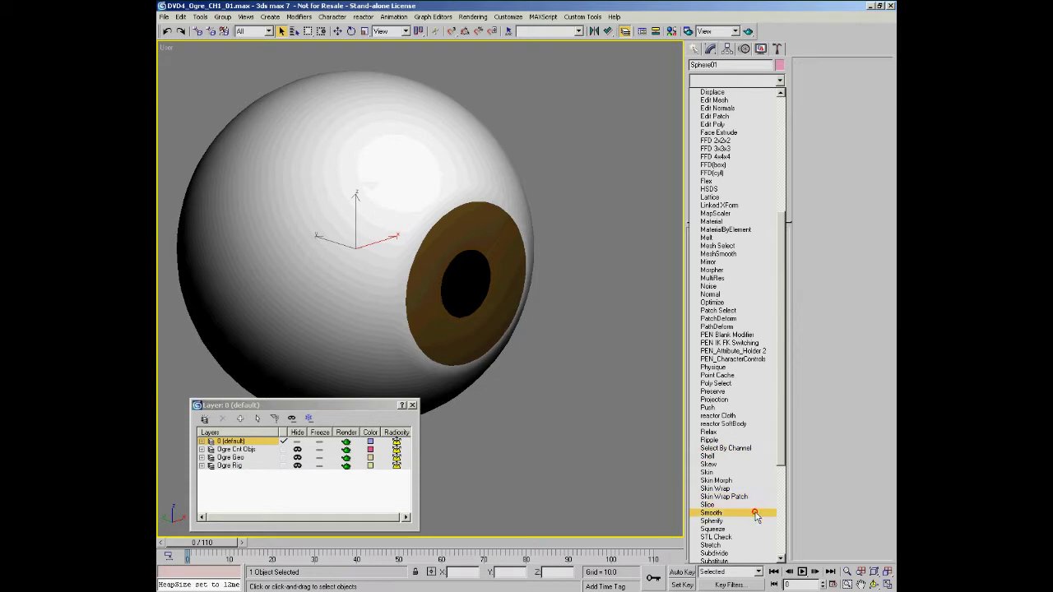
Turn on Auto Smooth in the eyeball's Smooth modifier and set its threshold to 22.3
{"action": "left_click", "coordinate": [697, 248]}
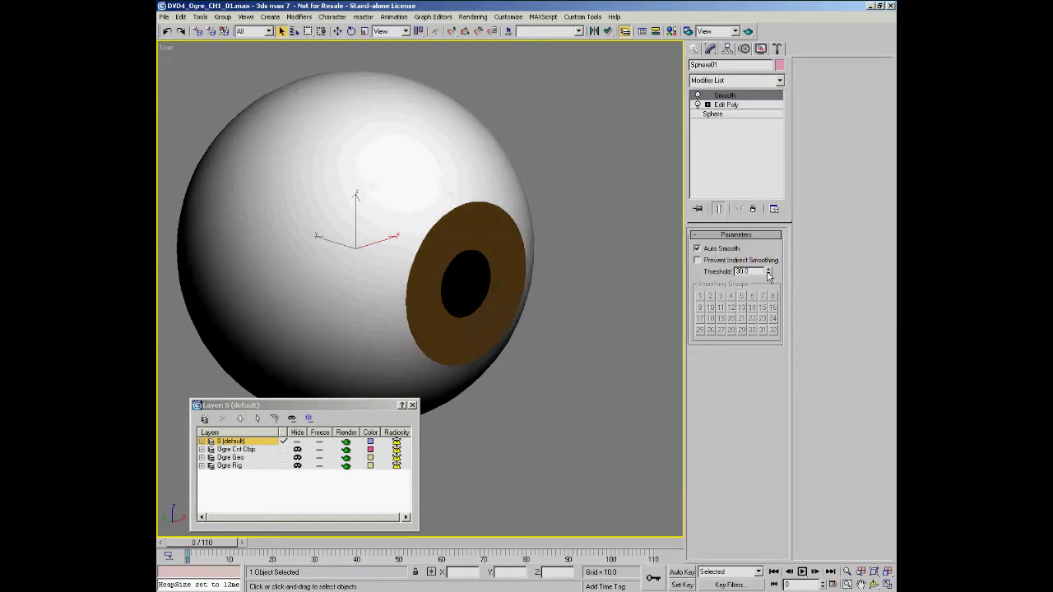
{"action": "key", "text": "ctrl+r"}
{"action": "left_click_drag", "start_coordinate": [472, 285], "coordinate": [444, 265]}
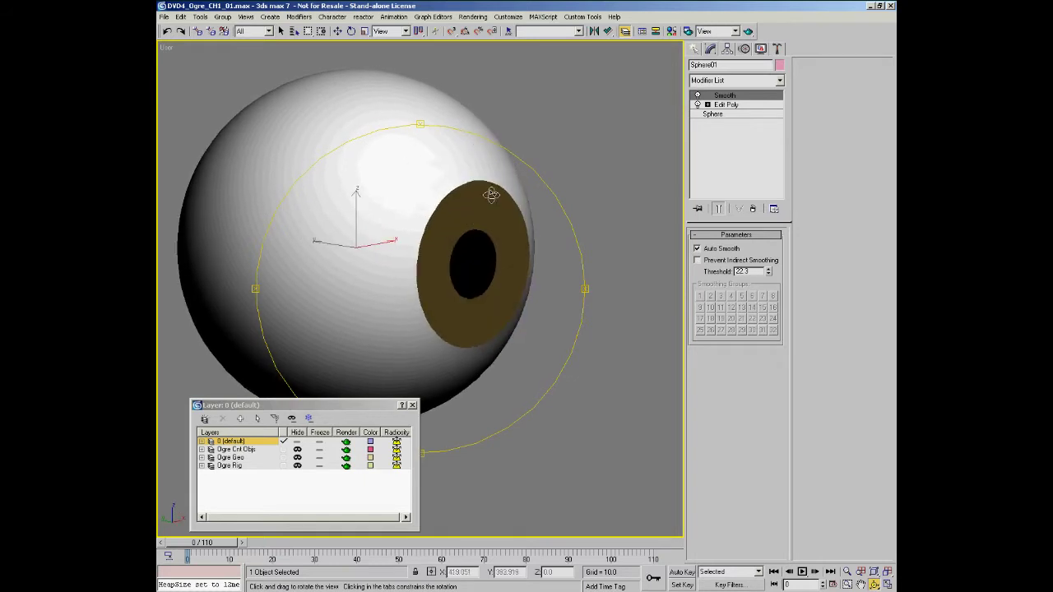
{"action": "mouse_move", "coordinate": [492, 214]}
{"action": "left_mouse_down"}
{"action": "mouse_move", "coordinate": [413, 223]}
{"action": "mouse_move", "coordinate": [481, 224]}
{"action": "left_mouse_up"}
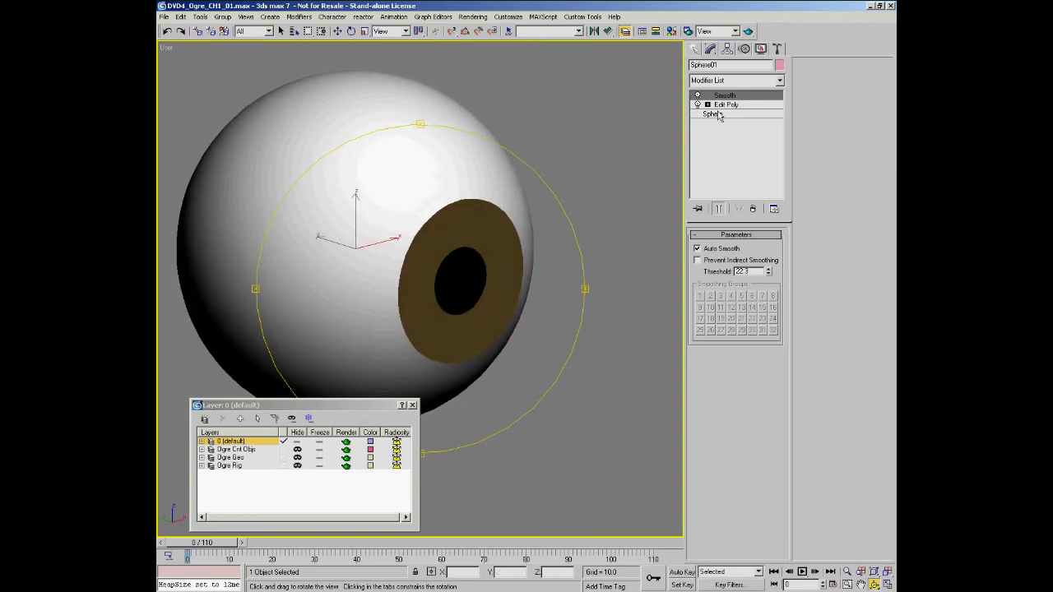
{"action": "left_click_drag", "start_coordinate": [505, 296], "coordinate": [411, 278]}
{"action": "mouse_move", "coordinate": [477, 251]}
{"action": "left_mouse_down"}
{"action": "mouse_move", "coordinate": [465, 266]}
{"action": "mouse_move", "coordinate": [479, 237]}
{"action": "left_mouse_up"}
{"action": "left_click_drag", "start_coordinate": [463, 307], "coordinate": [459, 281]}
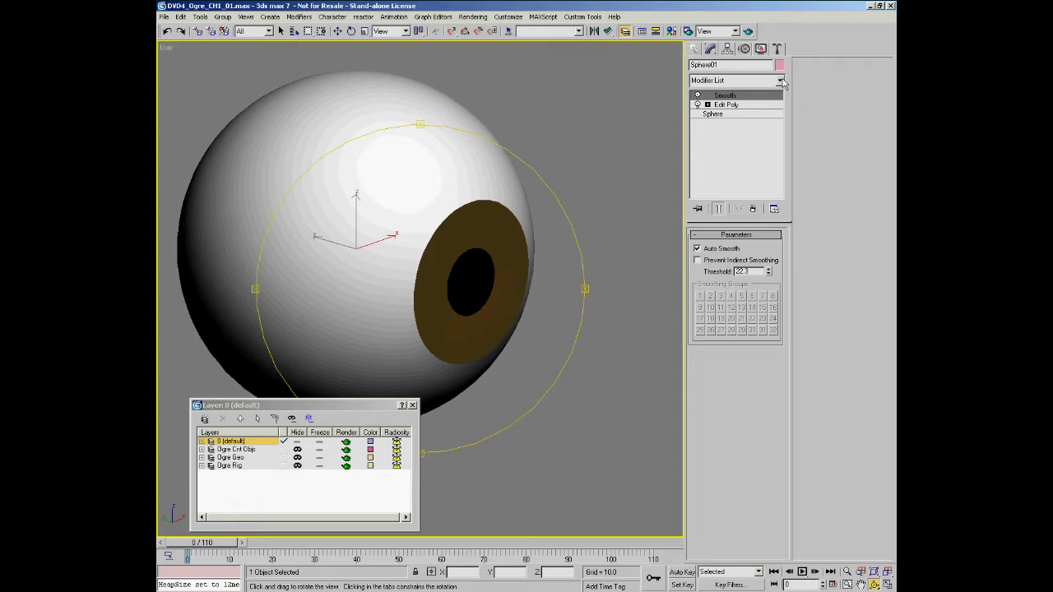
{"action": "left_click_drag", "start_coordinate": [496, 273], "coordinate": [517, 269]}
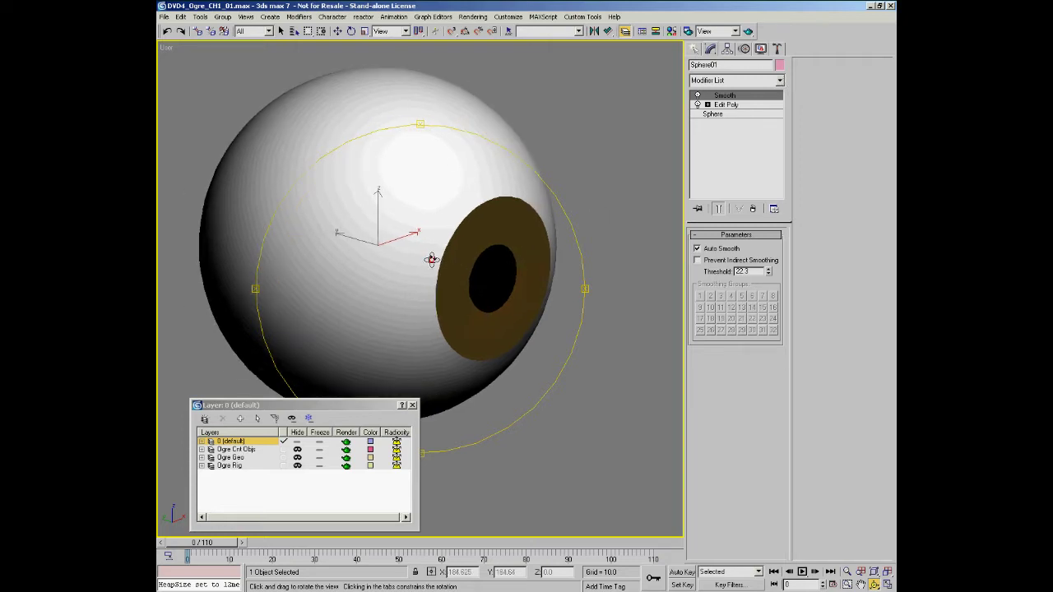
{"action": "right_click", "coordinate": [431, 259]}
Clone the smoothed eyeball in place as an instance named Sphere02
{"action": "left_click", "coordinate": [180, 16]}
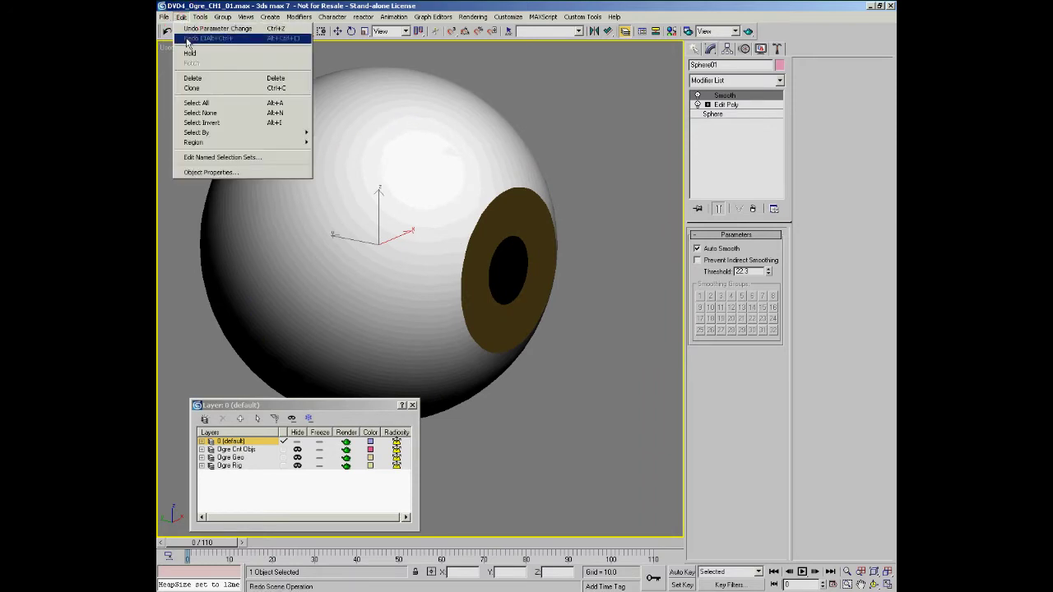
{"action": "left_click", "coordinate": [190, 90]}
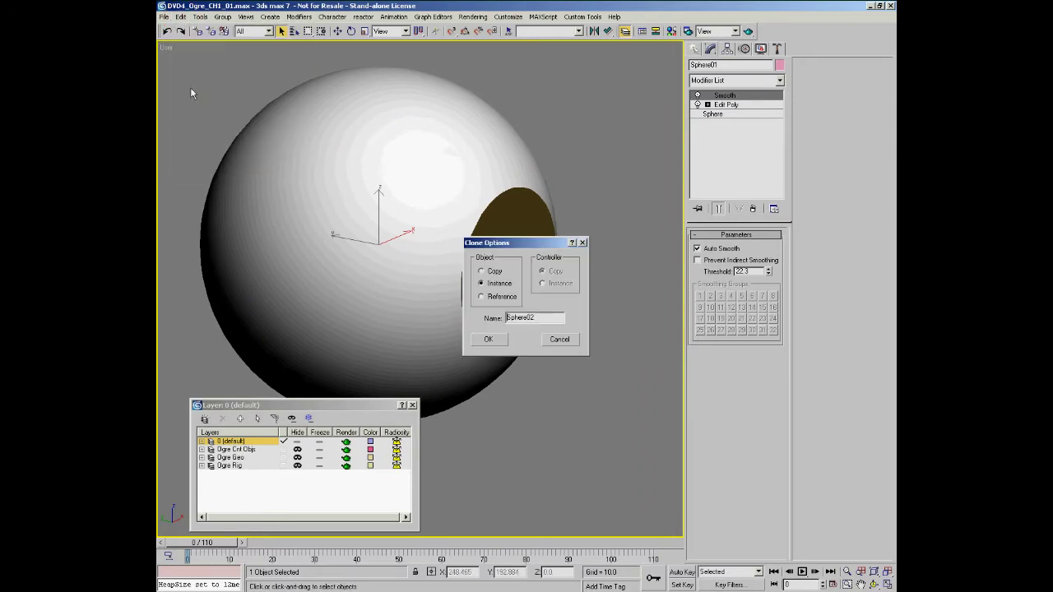
{"action": "left_click", "coordinate": [489, 340]}
{"action": "key", "text": "ctrl+r"}
{"action": "left_click_drag", "start_coordinate": [493, 218], "coordinate": [485, 216]}
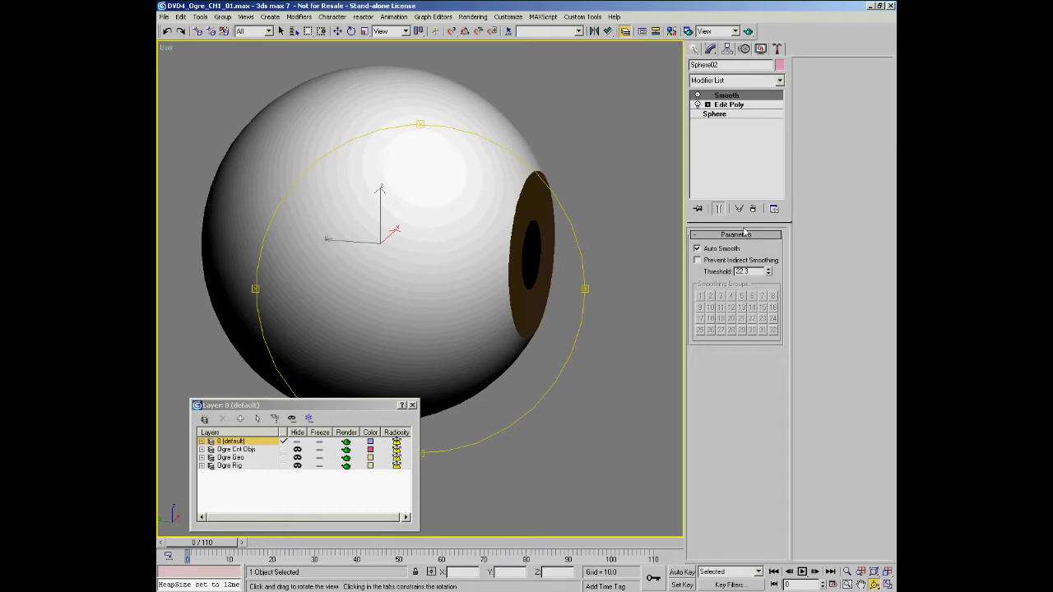
Reduce the clone to a unique base sphere without Smooth or Edit Poly modifiers, and set its radius to 8.402
{"action": "right_click", "coordinate": [730, 96]}
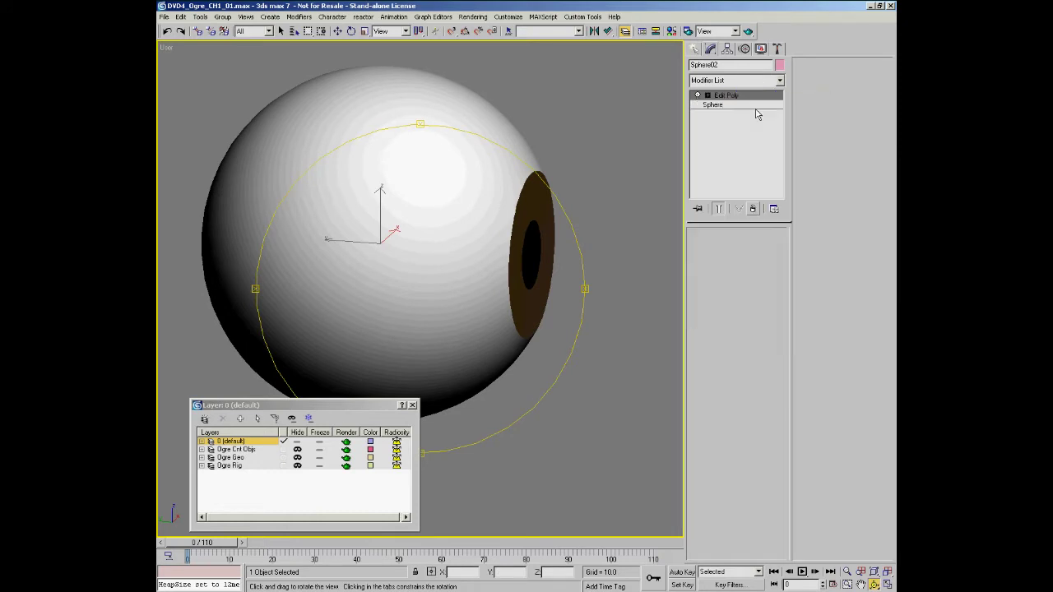
{"action": "left_click", "coordinate": [754, 106]}
{"action": "right_click", "coordinate": [727, 97]}
{"action": "left_click", "coordinate": [755, 107]}
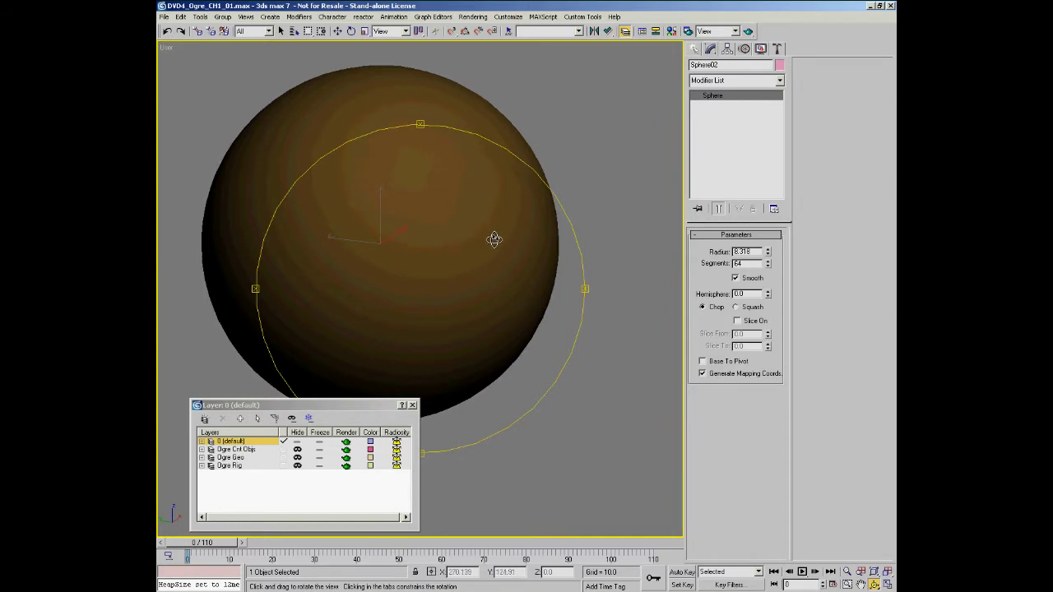
{"action": "left_click_drag", "start_coordinate": [768, 255], "coordinate": [768, 248]}
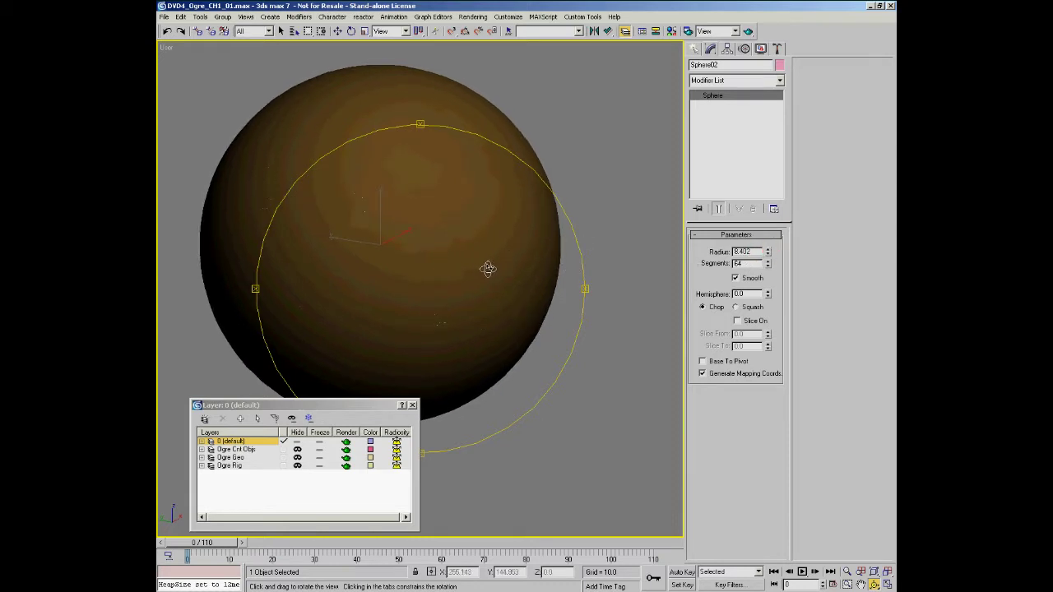
Assign the unused 14 - Default material to the enlarged outer sphere
{"action": "key", "text": "m"}
{"action": "left_click", "coordinate": [686, 130]}
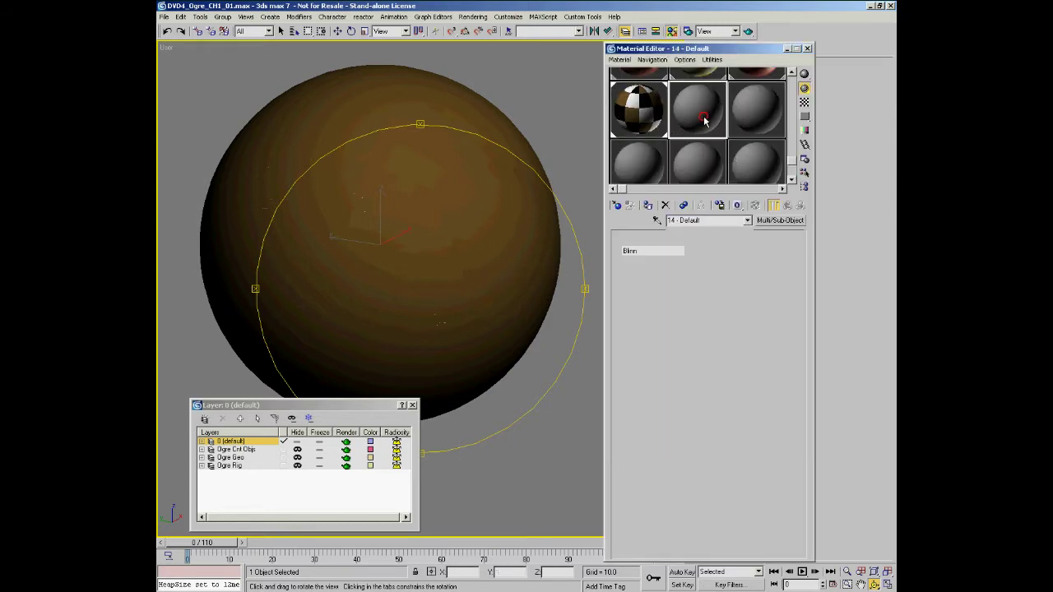
{"action": "left_click", "coordinate": [648, 206]}
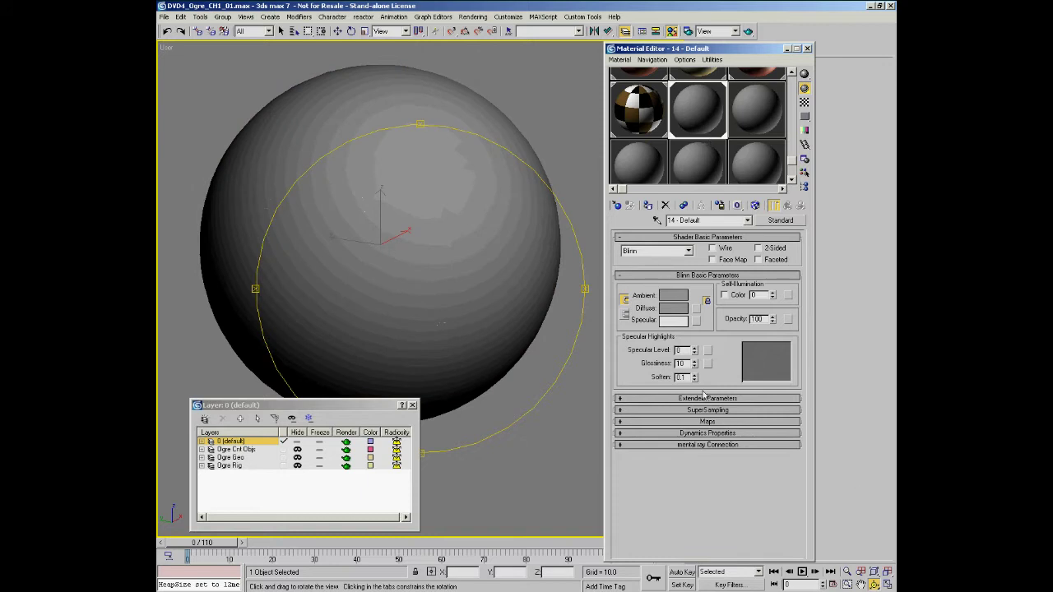
Make the outer sphere's material transparent and shiny with opacity 0, specular level 134 and glossiness 41
{"action": "right_click", "coordinate": [772, 319]}
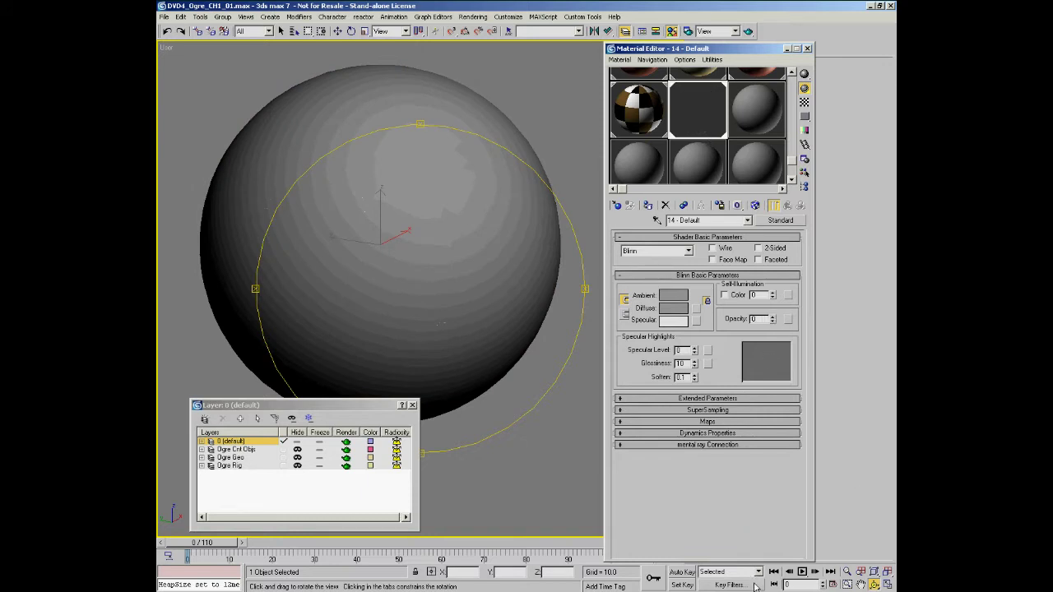
{"action": "mouse_move", "coordinate": [695, 351]}
{"action": "left_mouse_down"}
{"action": "mouse_move", "coordinate": [698, 242]}
{"action": "mouse_move", "coordinate": [698, 352]}
{"action": "left_mouse_up"}
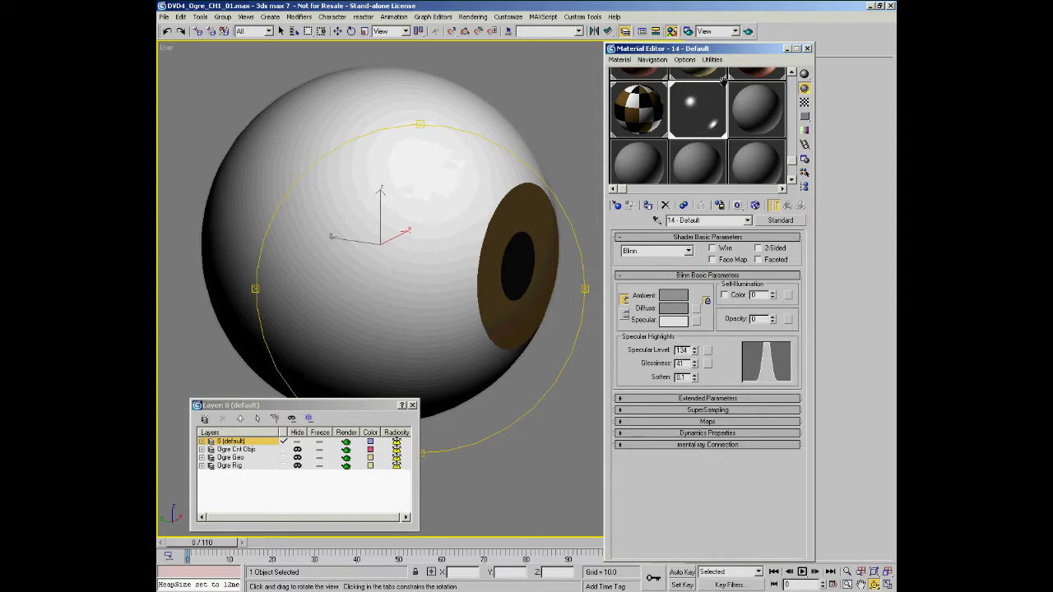
Close the material editor and display edged faces to examine how the outer shell sits over the flat iris in profile
{"action": "left_click_drag", "start_coordinate": [521, 270], "coordinate": [542, 244]}
{"action": "right_click", "coordinate": [556, 259]}
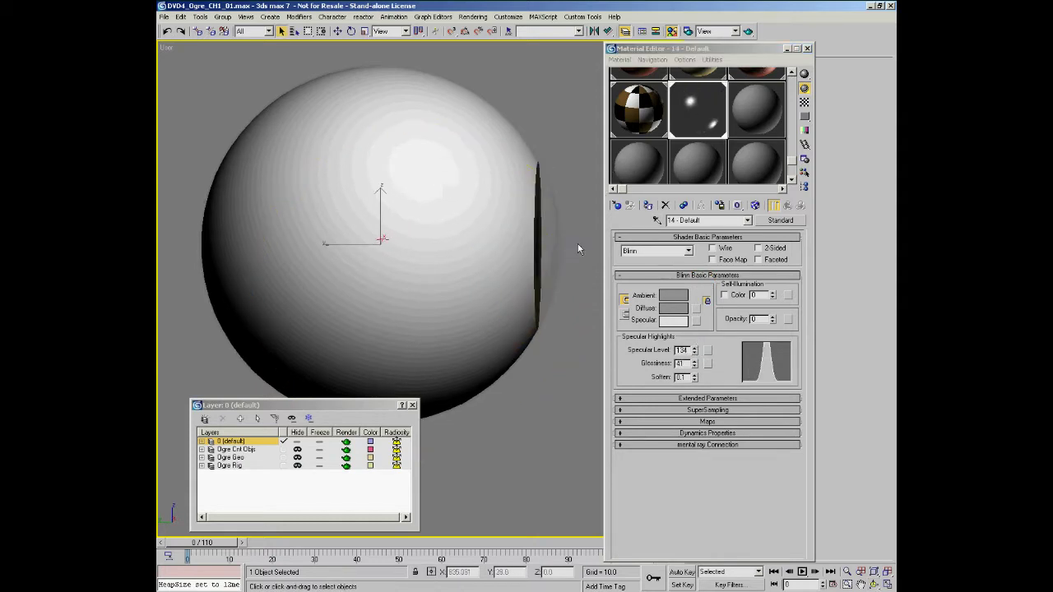
{"action": "middle_click_drag", "start_coordinate": [577, 249], "coordinate": [527, 248]}
{"action": "key", "text": "alt+z"}
{"action": "left_click_drag", "start_coordinate": [521, 202], "coordinate": [497, 304]}
{"action": "key", "text": "ctrl+r"}
{"action": "mouse_move", "coordinate": [493, 275]}
{"action": "left_mouse_down"}
{"action": "mouse_move", "coordinate": [470, 270]}
{"action": "mouse_move", "coordinate": [491, 274]}
{"action": "left_mouse_up"}
{"action": "left_click", "coordinate": [807, 48]}
{"action": "right_click", "coordinate": [501, 247]}
{"action": "key", "text": "ctrl+r"}
{"action": "left_click_drag", "start_coordinate": [466, 268], "coordinate": [461, 199]}
{"action": "key", "text": "F4"}
{"action": "key", "text": "alt+z"}
{"action": "key", "text": "ctrl+r"}
{"action": "left_click_drag", "start_coordinate": [469, 368], "coordinate": [528, 283]}
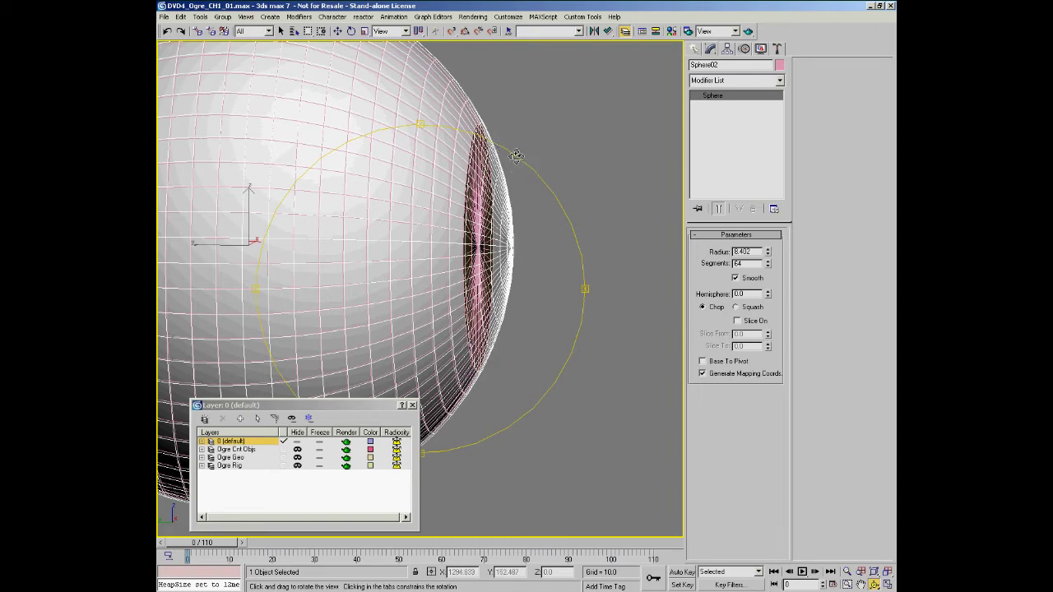
{"action": "left_click_drag", "start_coordinate": [521, 252], "coordinate": [522, 248]}
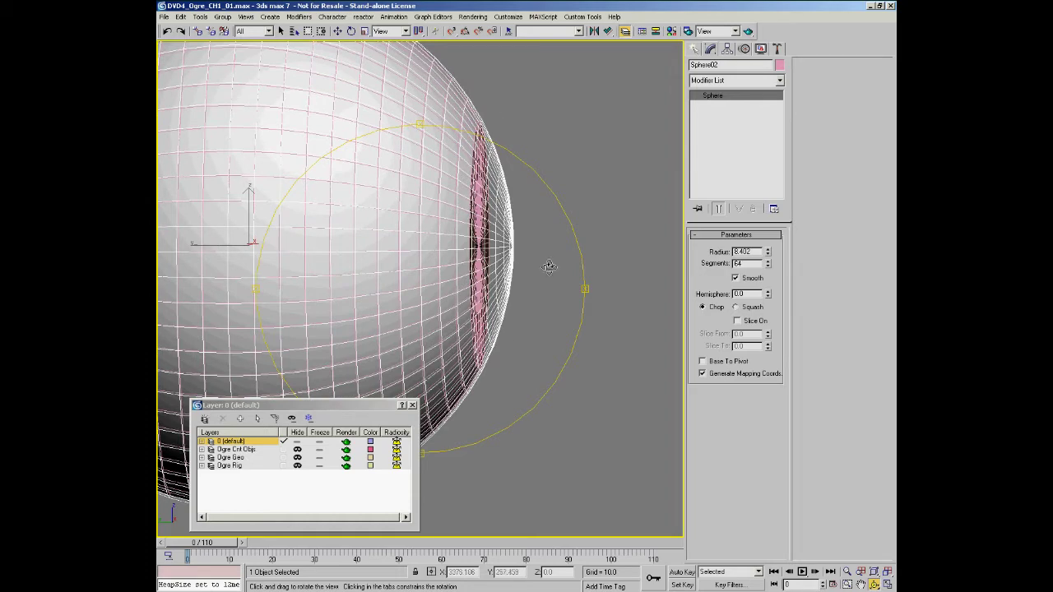
{"action": "left_click_drag", "start_coordinate": [497, 253], "coordinate": [516, 242]}
Add an Edit Poly modifier to the outer sphere and select the single vertex at its front pole
{"action": "key", "text": "alt+z"}
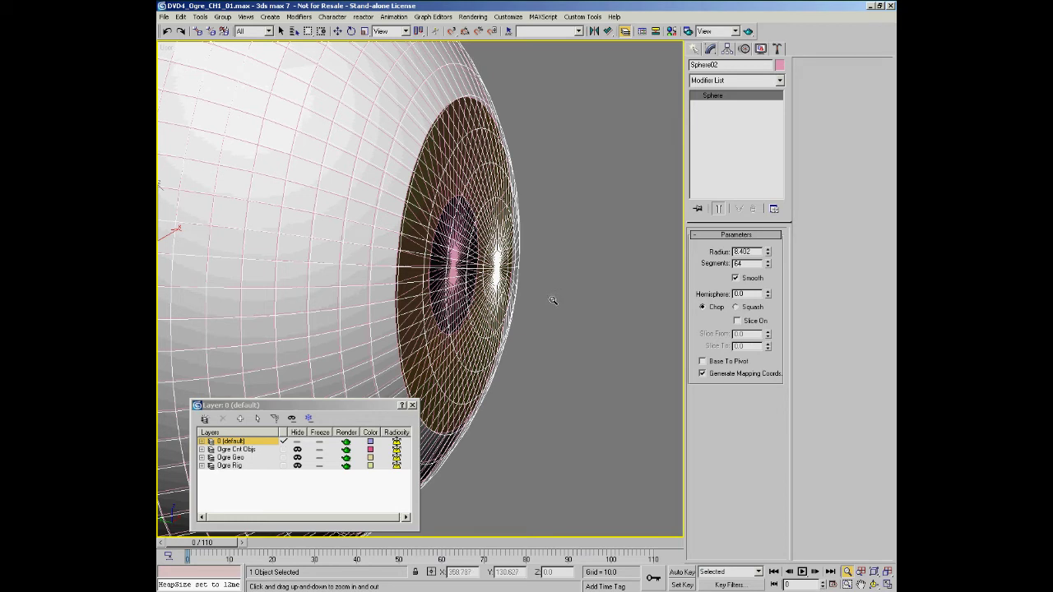
{"action": "left_click", "coordinate": [779, 80]}
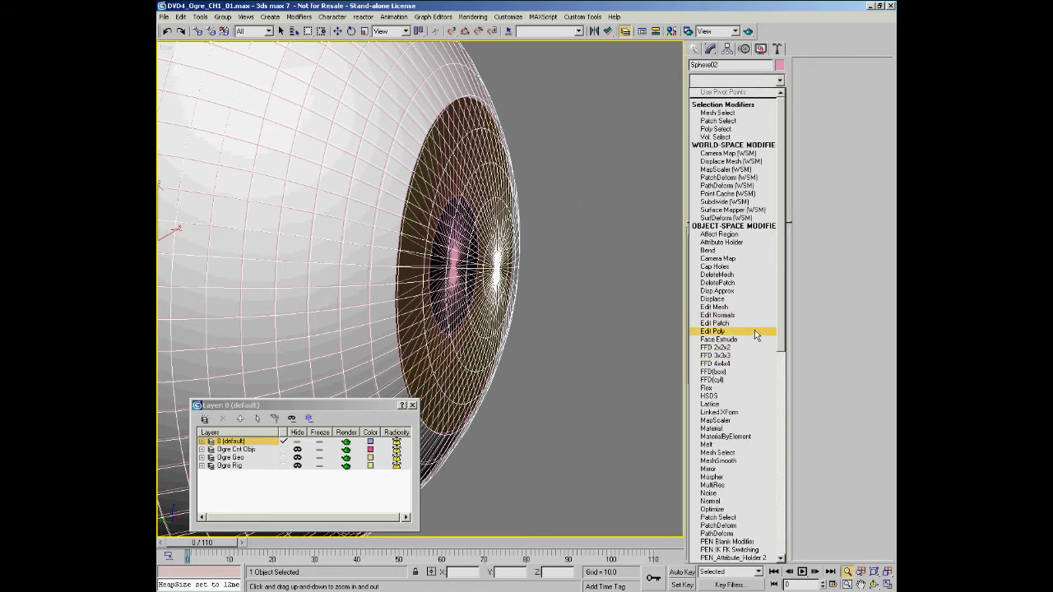
{"action": "left_click", "coordinate": [756, 331]}
{"action": "left_click", "coordinate": [497, 270]}
{"action": "right_click", "coordinate": [548, 298]}
{"action": "left_click", "coordinate": [575, 316]}
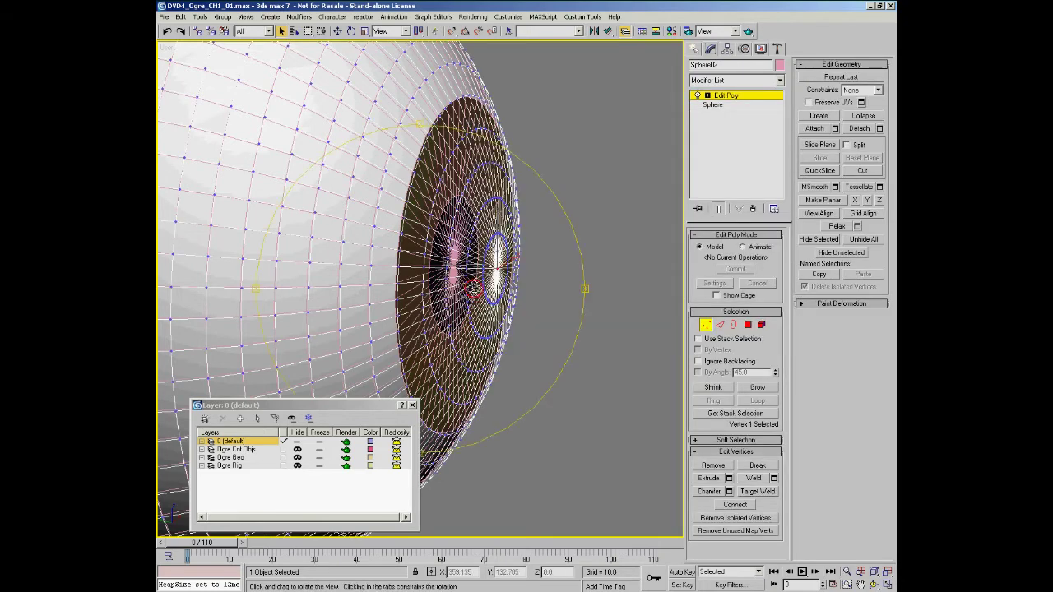
Enable soft selection for the front pole vertex and set its falloff to 4.2
{"action": "middle_click_drag", "start_coordinate": [471, 287], "coordinate": [819, 339], "text": "alt"}
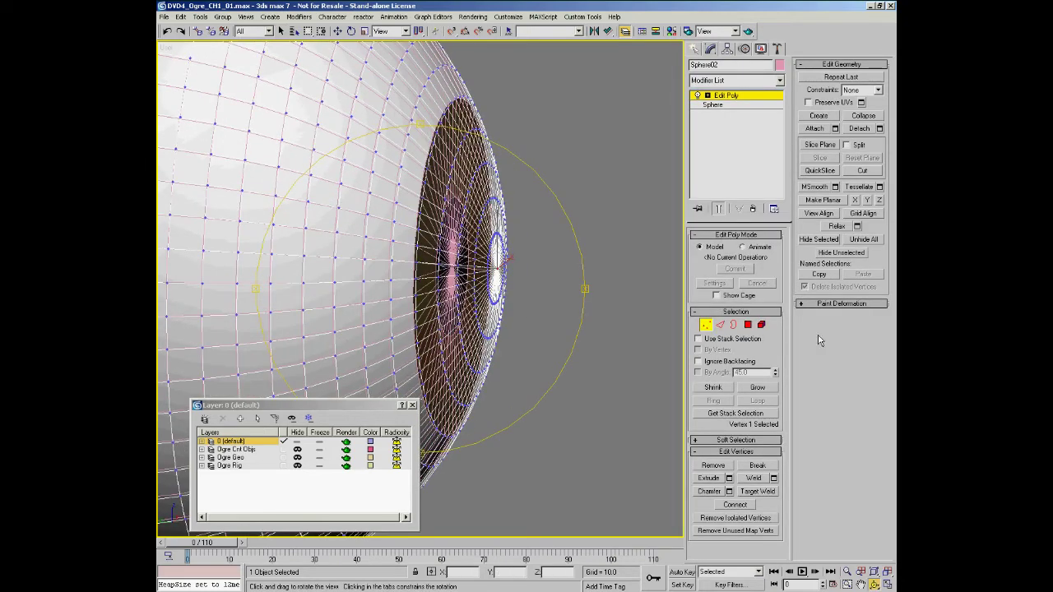
{"action": "left_click", "coordinate": [736, 440]}
{"action": "left_click", "coordinate": [804, 77]}
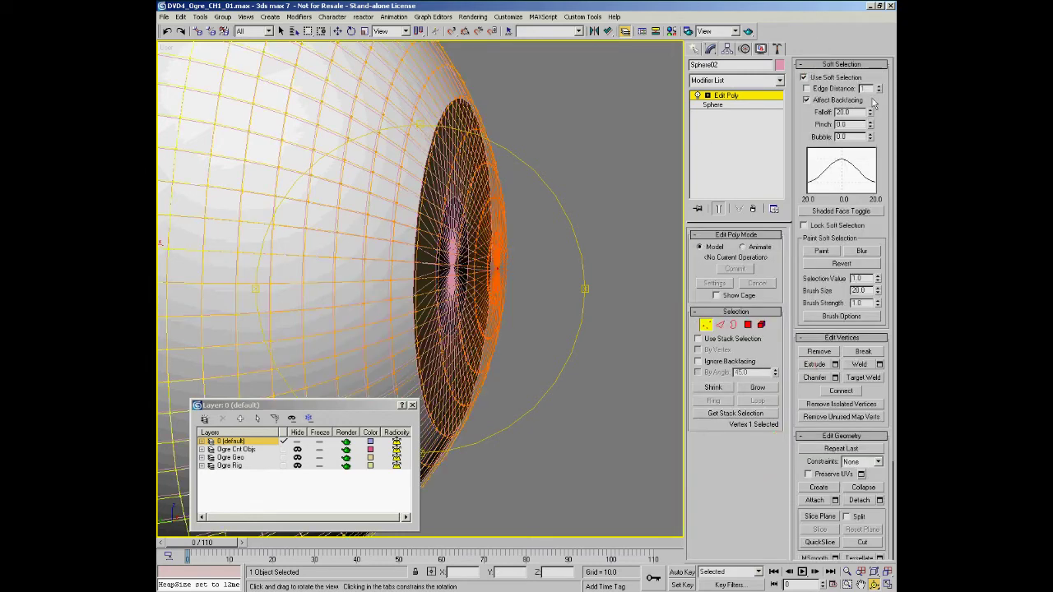
{"action": "left_click_drag", "start_coordinate": [869, 114], "coordinate": [868, 160]}
Move the soft-selected front vertex outward to form a corneal bulge, and leave vertex editing
{"action": "right_click", "coordinate": [502, 263]}
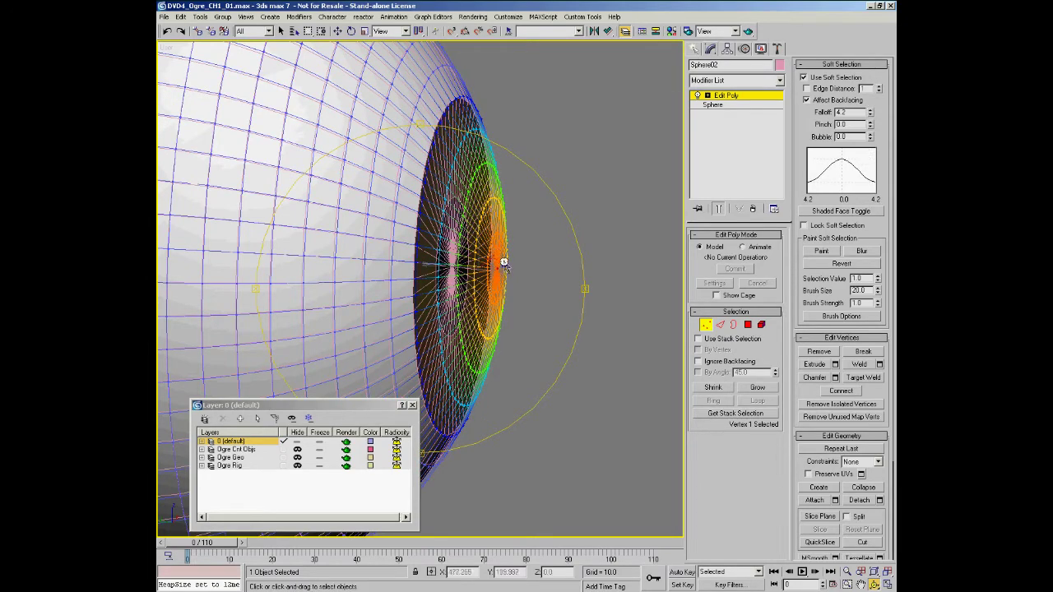
{"action": "mouse_move", "coordinate": [456, 263]}
{"action": "left_mouse_down"}
{"action": "mouse_move", "coordinate": [487, 271]}
{"action": "mouse_move", "coordinate": [450, 271]}
{"action": "left_mouse_up"}
{"action": "key", "text": "ctrl+r"}
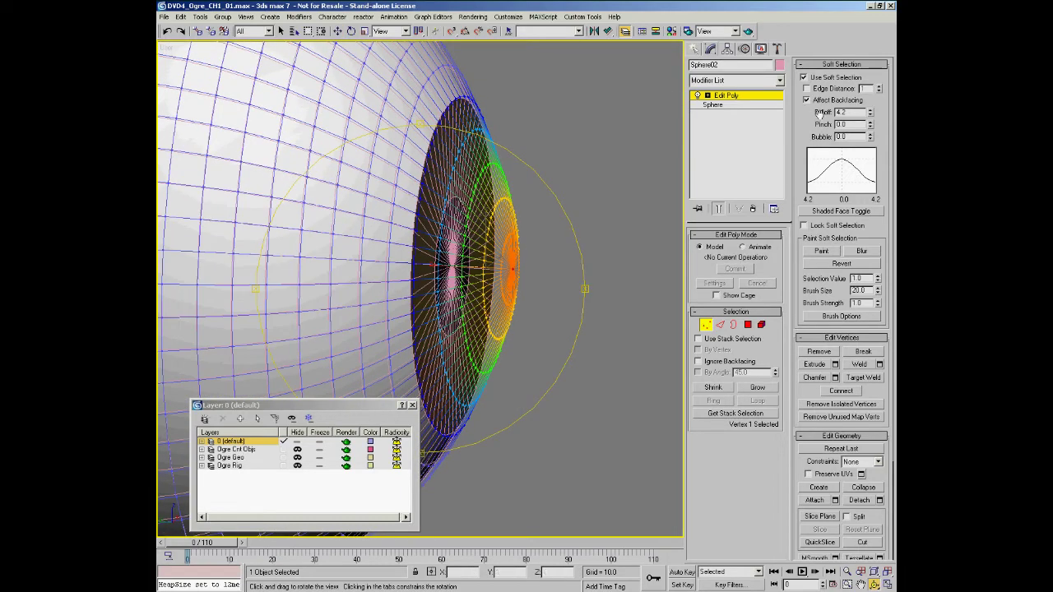
{"action": "left_click", "coordinate": [726, 96]}
Hide the edged faces and render the eye from the front to check the cornea's highlights
{"action": "scroll", "coordinate": [419, 288], "scroll_direction": "down", "scroll_amount": 5}
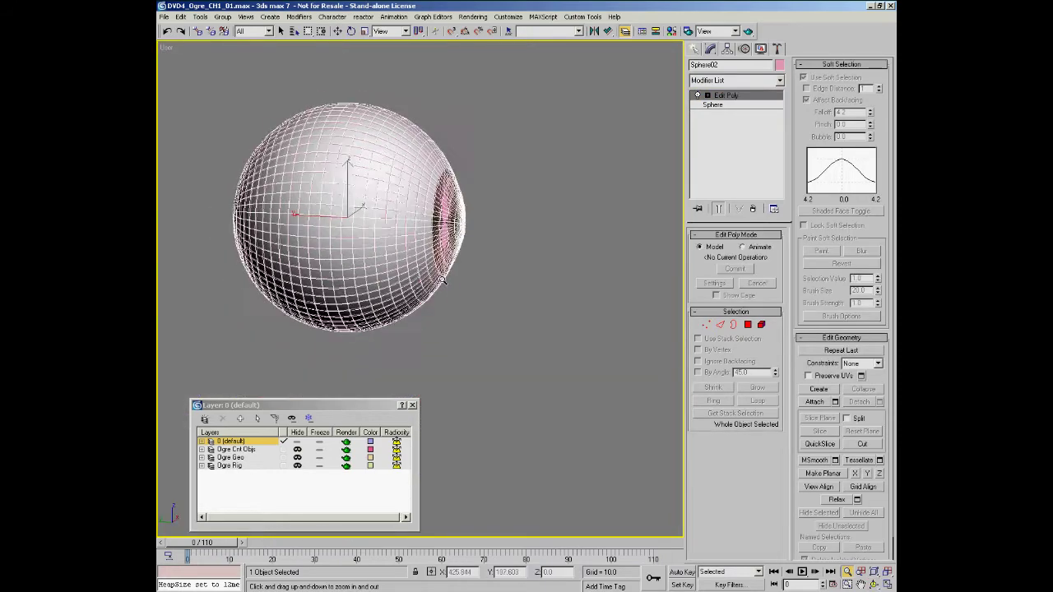
{"action": "middle_click_drag", "start_coordinate": [416, 257], "coordinate": [463, 306], "text": "alt"}
{"action": "key", "text": "F4"}
{"action": "middle_click_drag", "start_coordinate": [456, 292], "coordinate": [391, 278], "text": "alt"}
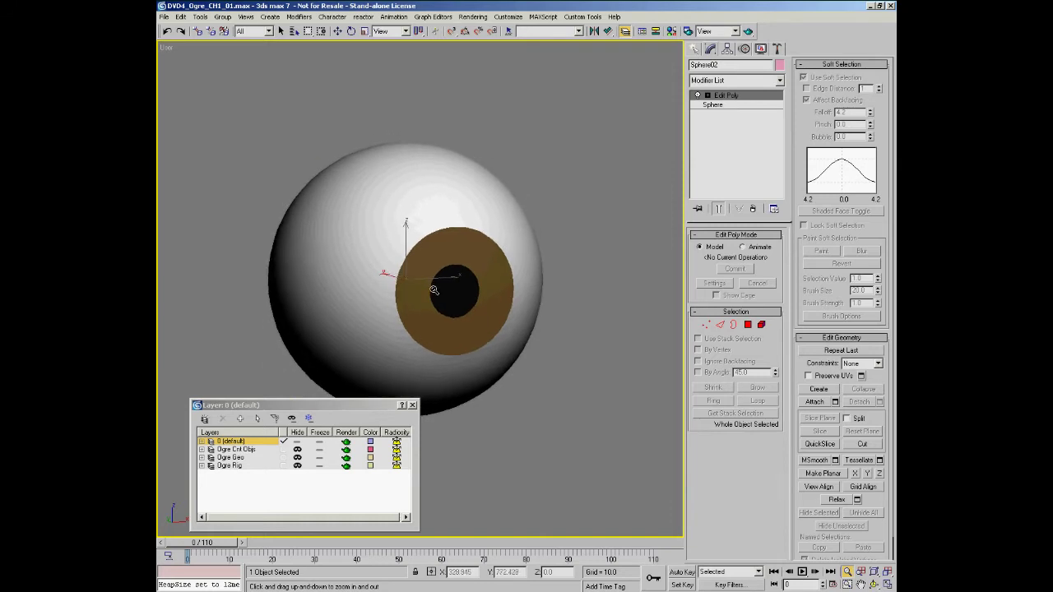
{"action": "key", "text": "shift+q"}
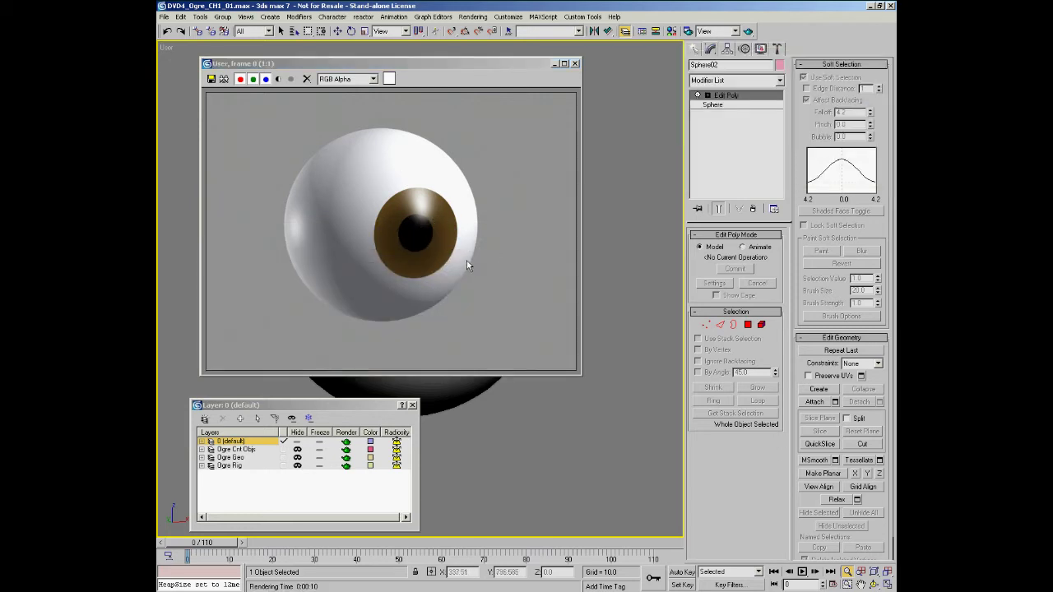
{"action": "left_click", "coordinate": [576, 65]}
Select the inner eyeball Sphere01 by name and switch the view to wireframe
{"action": "left_click_drag", "start_coordinate": [407, 324], "coordinate": [455, 296]}
{"action": "scroll", "coordinate": [448, 296], "scroll_direction": "down", "scroll_amount": 1}
{"action": "key", "text": "w"}
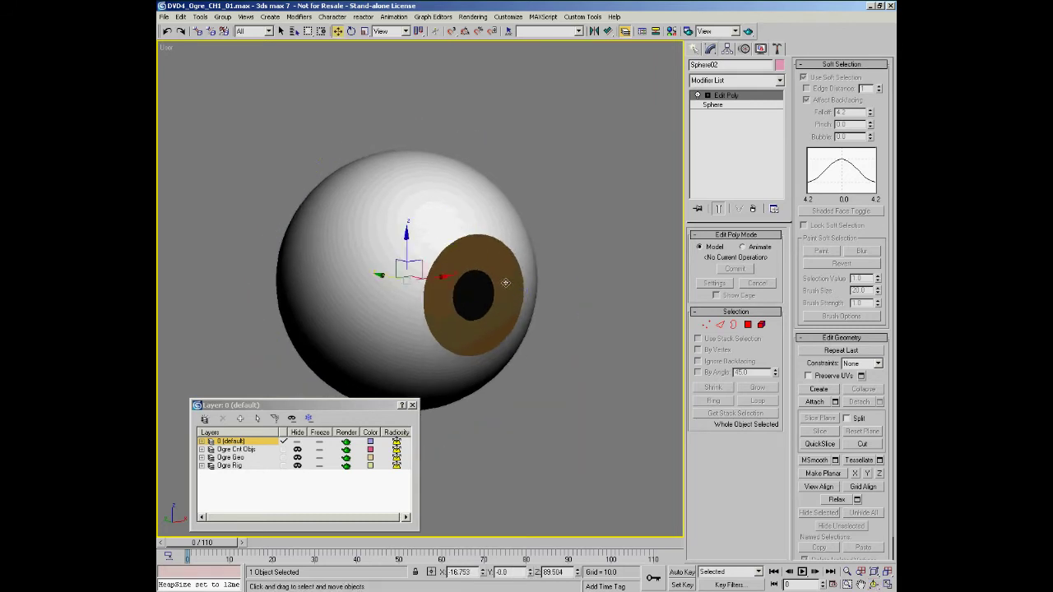
{"action": "key", "text": "h"}
{"action": "double_click", "coordinate": [445, 211]}
{"action": "key", "text": "alt+z"}
{"action": "left_click_drag", "start_coordinate": [462, 300], "coordinate": [472, 276]}
{"action": "key", "text": "ctrl+r"}
{"action": "mouse_move", "coordinate": [495, 325]}
{"action": "left_mouse_down"}
{"action": "mouse_move", "coordinate": [453, 282]}
{"action": "mouse_move", "coordinate": [488, 286]}
{"action": "mouse_move", "coordinate": [477, 268]}
{"action": "mouse_move", "coordinate": [449, 255]}
{"action": "mouse_move", "coordinate": [491, 306]}
{"action": "mouse_move", "coordinate": [564, 329]}
{"action": "left_mouse_up"}
{"action": "key", "text": "F3"}
{"action": "left_click_drag", "start_coordinate": [479, 304], "coordinate": [487, 288]}
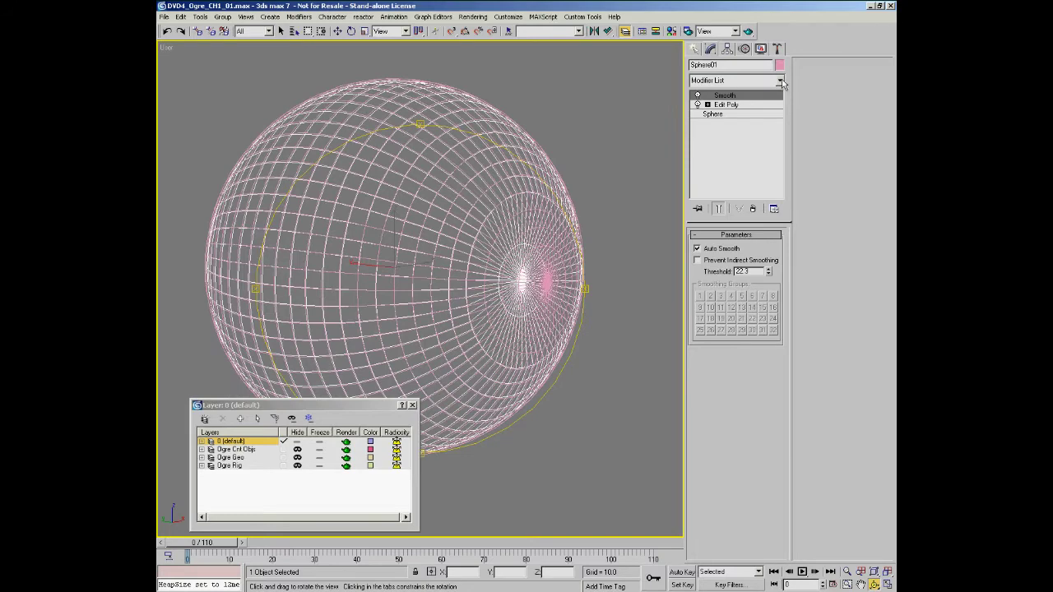
{"action": "left_click", "coordinate": [779, 80]}
{"action": "scroll", "coordinate": [781, 370], "scroll_direction": "down", "scroll_amount": 10}
{"action": "left_click", "coordinate": [751, 553]}
{"action": "key", "text": "ctrl+r"}
{"action": "left_click_drag", "start_coordinate": [507, 271], "coordinate": [498, 273]}
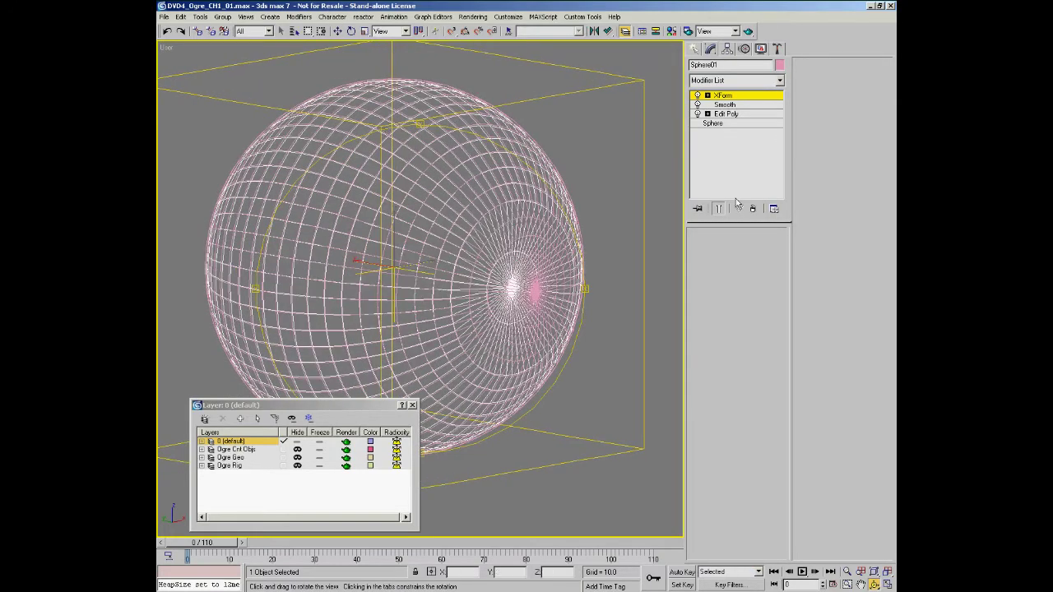
{"action": "right_click", "coordinate": [728, 98]}
{"action": "left_click", "coordinate": [740, 108]}
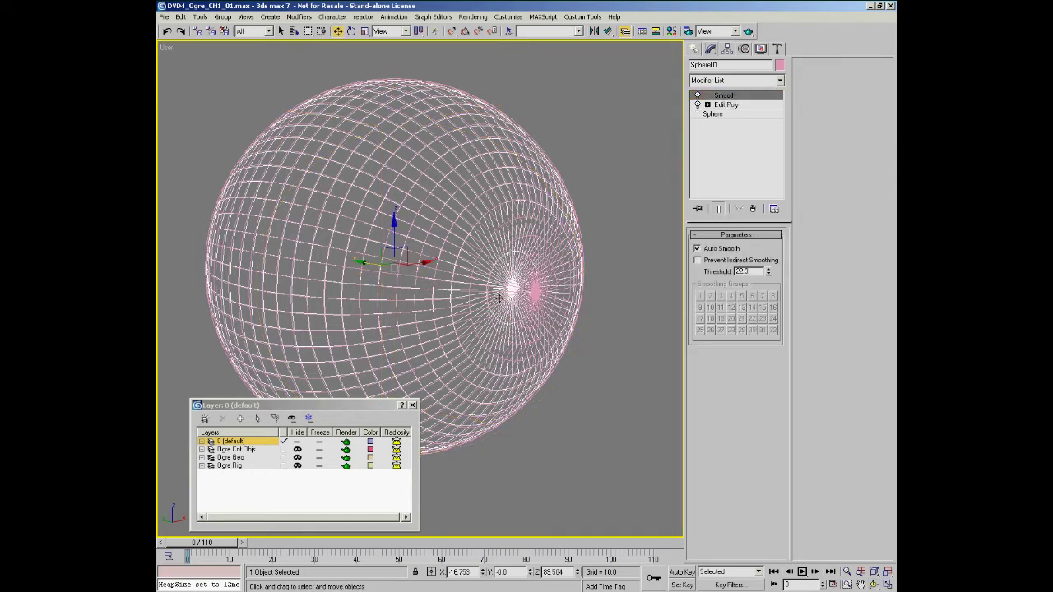
Convert the inner eyeball Sphere01 to an Editable Mesh
{"action": "right_click", "coordinate": [464, 277]}
{"action": "mouse_move", "coordinate": [489, 390]}
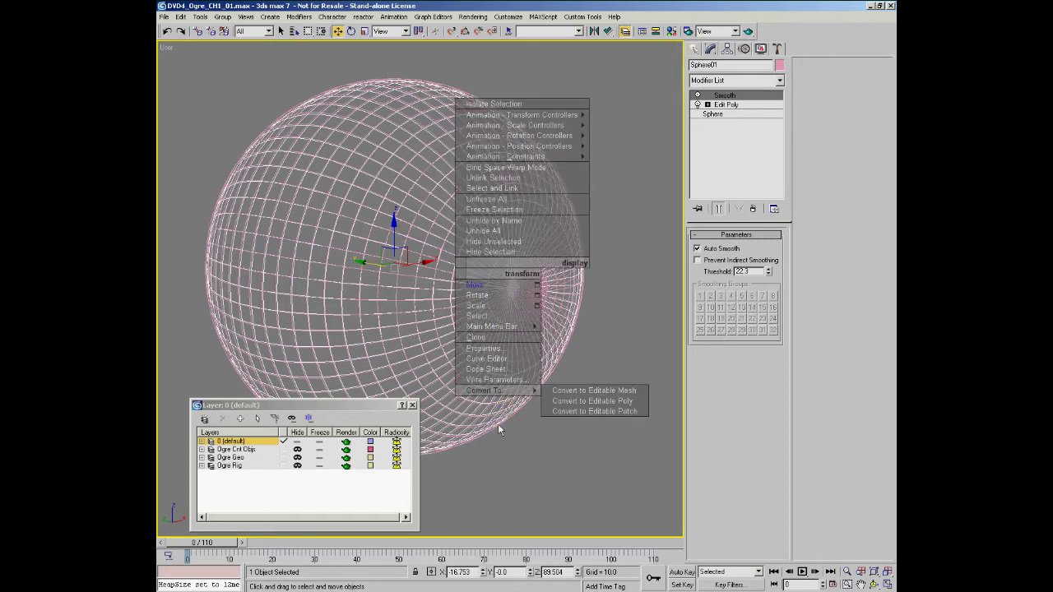
{"action": "left_click", "coordinate": [620, 393]}
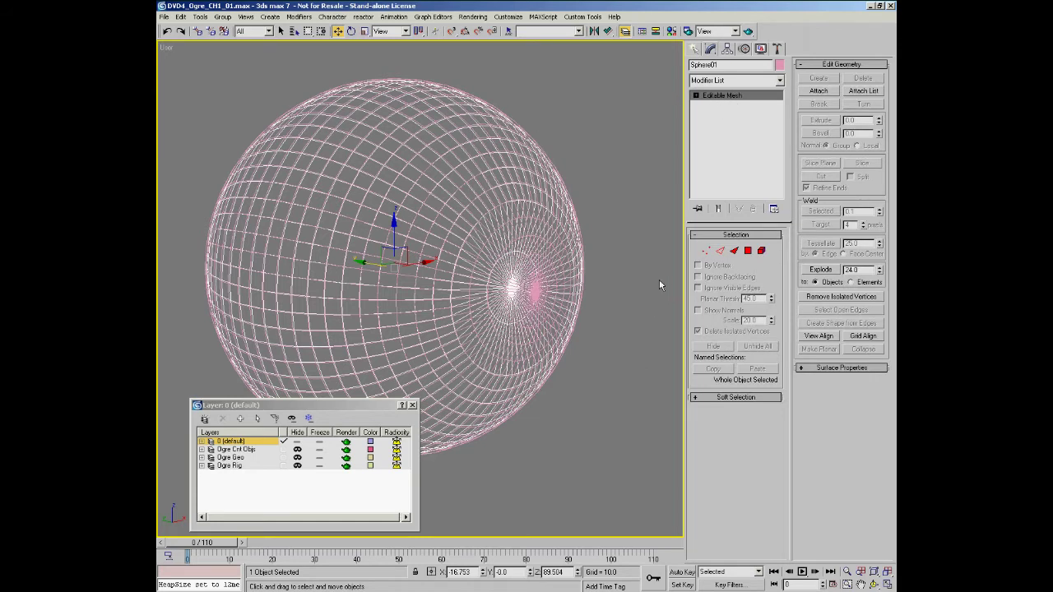
Enter vertex editing on Sphere01 and select the pupil vertices around the pole at the front of the eyeball
{"action": "left_click", "coordinate": [705, 251]}
{"action": "middle_click_drag", "start_coordinate": [470, 254], "coordinate": [444, 272], "text": "alt"}
{"action": "left_click_drag", "start_coordinate": [474, 288], "coordinate": [522, 283]}
{"action": "key", "text": "w"}
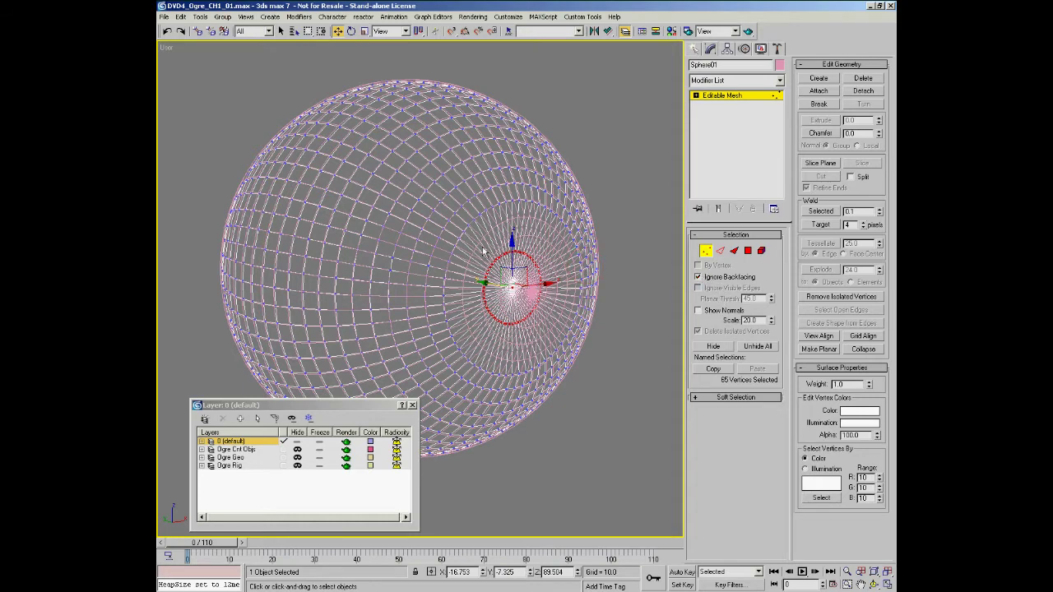
Apply an XForm modifier to the selected pupil vertices of Sphere01
{"action": "left_click", "coordinate": [780, 81]}
{"action": "left_click_drag", "start_coordinate": [780, 105], "coordinate": [779, 427]}
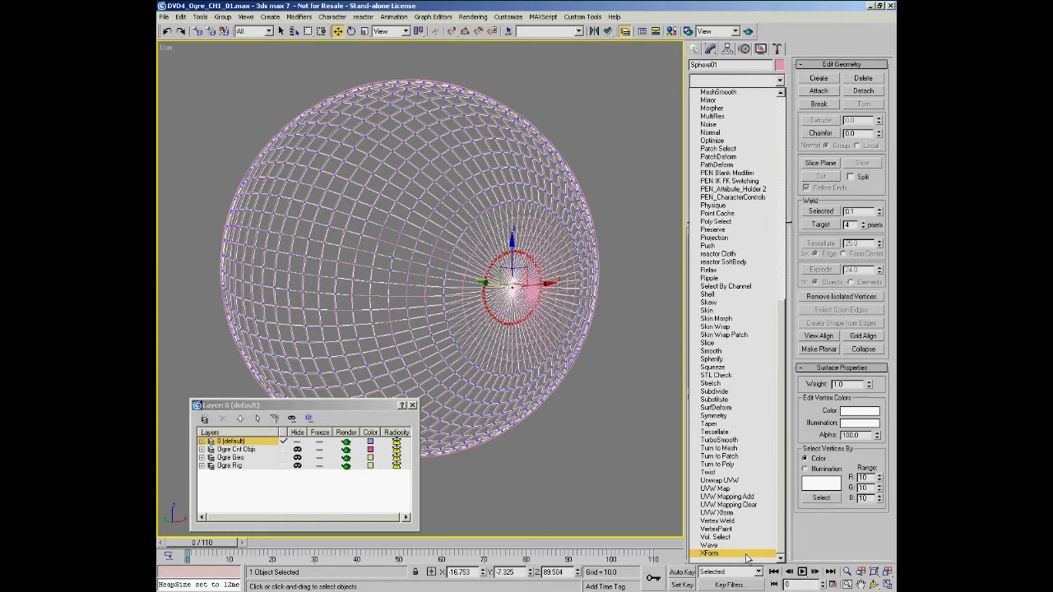
{"action": "left_click", "coordinate": [747, 557]}
{"action": "scroll", "coordinate": [543, 238], "scroll_direction": "up", "scroll_amount": 4}
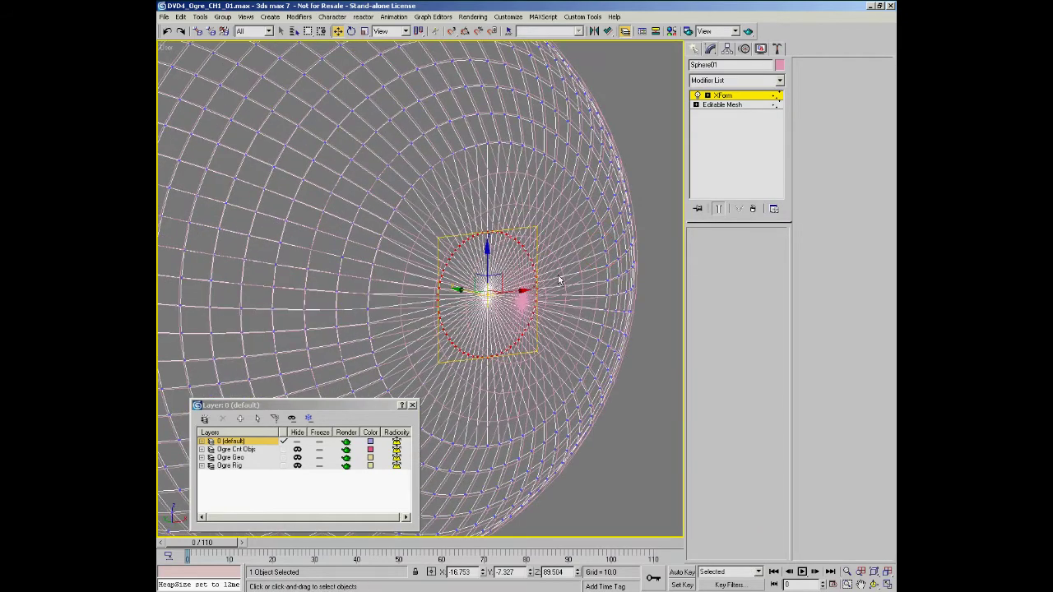
Uniformly scale the XForm gizmo up and down to dilate and contract the pupil, viewing the eyeball shaded
{"action": "right_click", "coordinate": [566, 272]}
{"action": "left_click", "coordinate": [586, 310]}
{"action": "mouse_move", "coordinate": [486, 272]}
{"action": "left_mouse_down"}
{"action": "mouse_move", "coordinate": [501, 230]}
{"action": "mouse_move", "coordinate": [493, 245]}
{"action": "mouse_move", "coordinate": [503, 263]}
{"action": "left_mouse_up"}
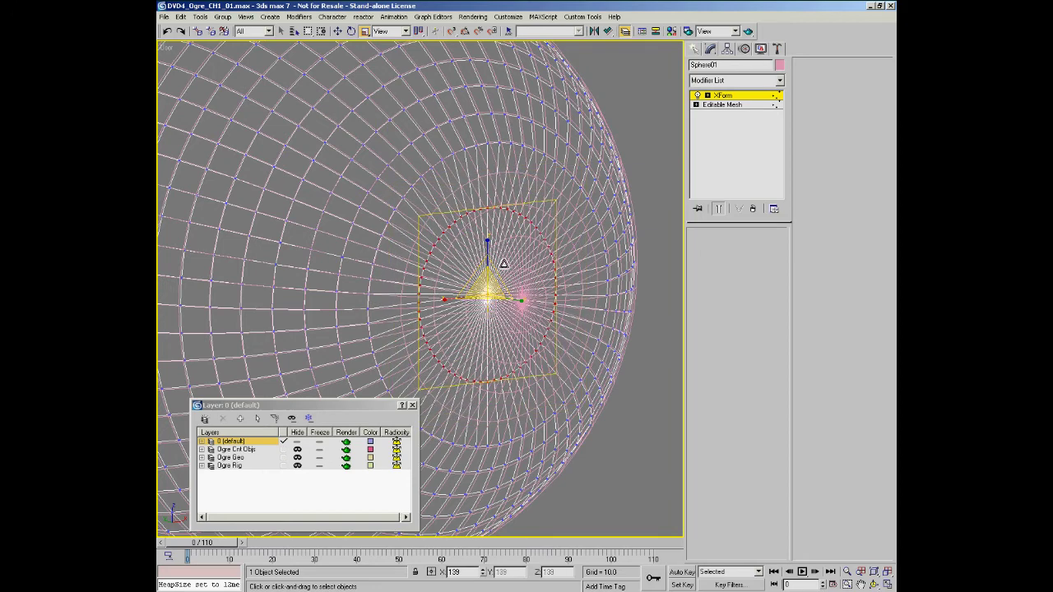
{"action": "key", "text": "F3"}
{"action": "scroll", "coordinate": [493, 271], "scroll_direction": "down", "scroll_amount": 4}
{"action": "middle_click_drag", "start_coordinate": [493, 271], "coordinate": [476, 277], "text": "alt"}
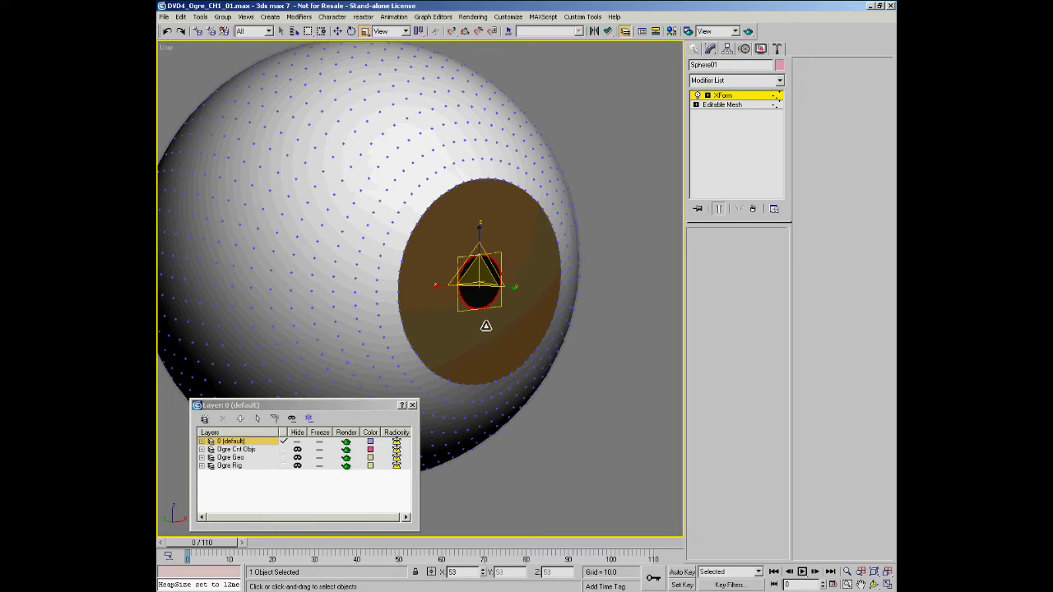
{"action": "left_click_drag", "start_coordinate": [487, 236], "coordinate": [487, 231]}
{"action": "left_click_drag", "start_coordinate": [495, 308], "coordinate": [495, 261]}
Try scaling the pupil uniformly again from a wider, orbited view of the eyeball, and undo that scaling
{"action": "middle_click_drag", "start_coordinate": [508, 297], "coordinate": [482, 274]}
{"action": "scroll", "coordinate": [482, 274], "scroll_direction": "down", "scroll_amount": 2}
{"action": "key", "text": "ctrl+r"}
{"action": "left_click_drag", "start_coordinate": [450, 270], "coordinate": [410, 201]}
{"action": "right_click", "coordinate": [456, 253]}
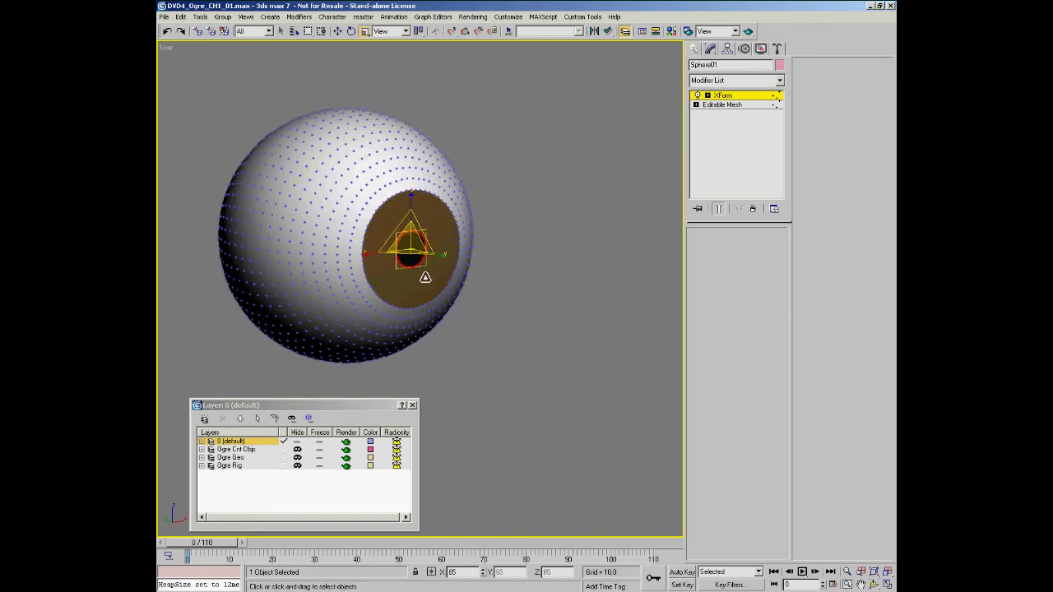
{"action": "left_click_drag", "start_coordinate": [418, 219], "coordinate": [423, 250]}
{"action": "key", "text": "ctrl+z"}
{"action": "key", "text": "ctrl+r"}
{"action": "scroll", "coordinate": [374, 210], "scroll_direction": "up", "scroll_amount": 2}
{"action": "middle_click_drag", "start_coordinate": [401, 217], "coordinate": [455, 221]}
{"action": "left_click_drag", "start_coordinate": [456, 220], "coordinate": [452, 215]}
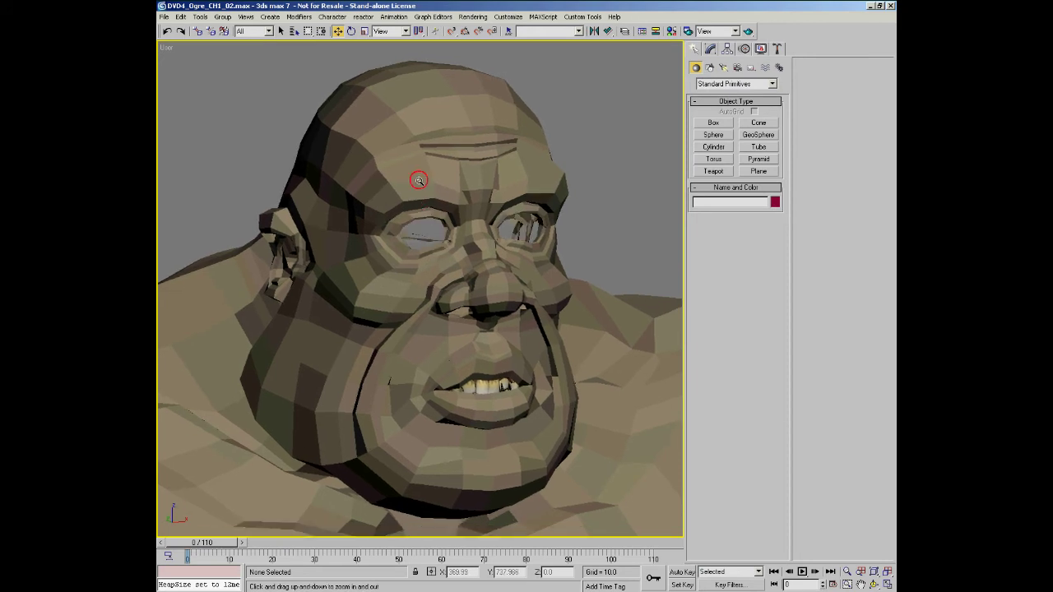
Select the ogre's Ogre_R_eyeLens in the head scene and show its modifier stack
{"action": "scroll", "coordinate": [420, 245], "scroll_direction": "up", "scroll_amount": 4}
{"action": "left_click", "coordinate": [466, 252]}
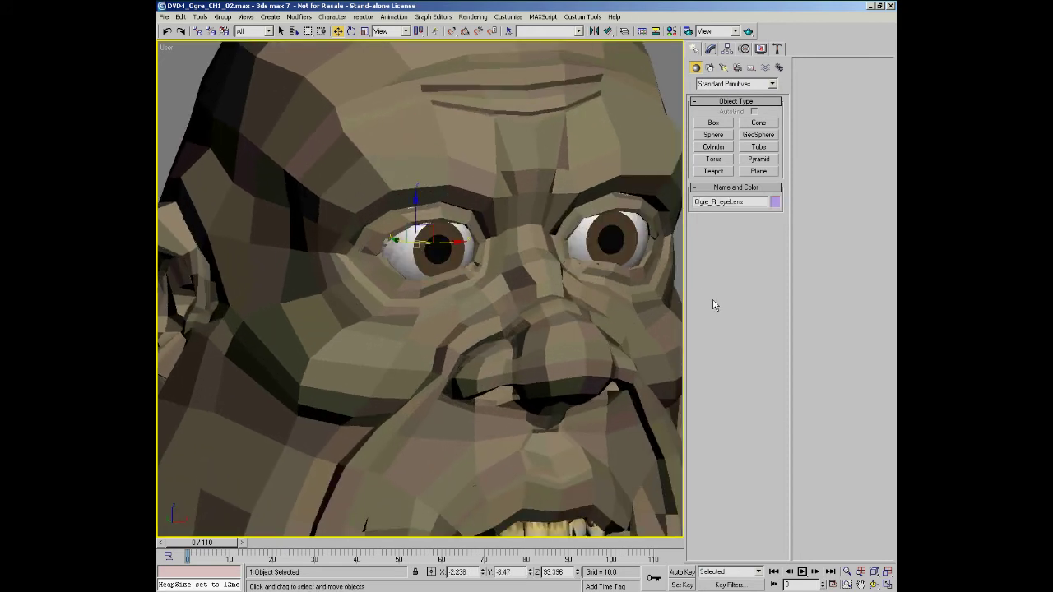
{"action": "left_click", "coordinate": [712, 49]}
{"action": "middle_click_drag", "start_coordinate": [425, 266], "coordinate": [440, 216], "text": "alt"}
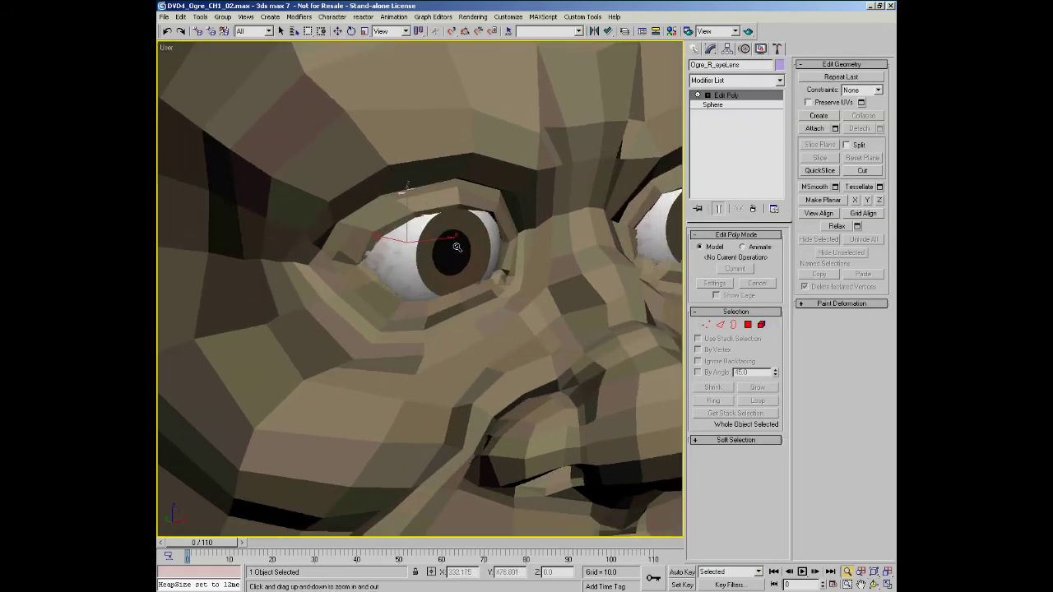
Select the inner eyeball Ogre_R_eye through a wireframe view and return to a shaded view of both eyes
{"action": "key", "text": "F3"}
{"action": "key", "text": "w"}
{"action": "left_click", "coordinate": [422, 249]}
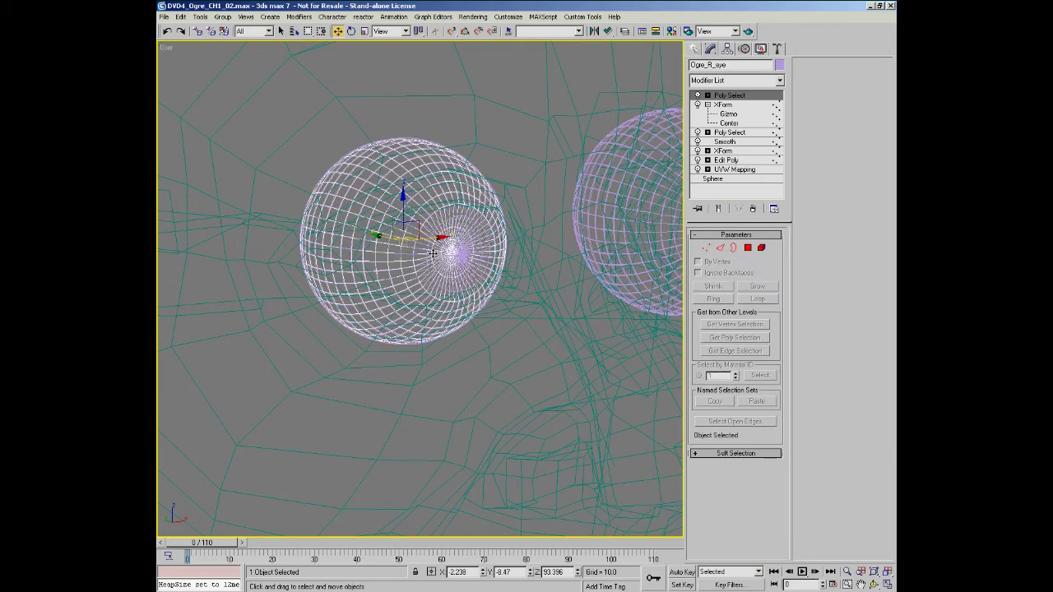
{"action": "key", "text": "F3"}
{"action": "key", "text": "alt+z"}
{"action": "left_click_drag", "start_coordinate": [448, 271], "coordinate": [448, 306]}
{"action": "middle_click_drag", "start_coordinate": [436, 267], "coordinate": [539, 278], "text": "alt"}
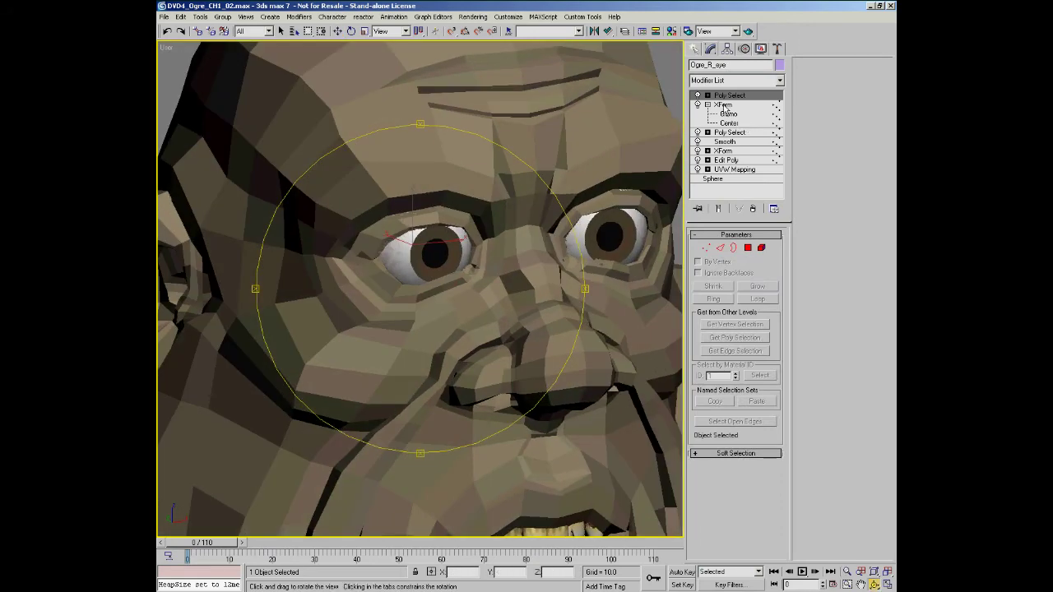
Try uniformly scaling the upper XForm modifier's gizmo on Ogre_R_eye to resize its pupil
{"action": "left_click", "coordinate": [728, 113]}
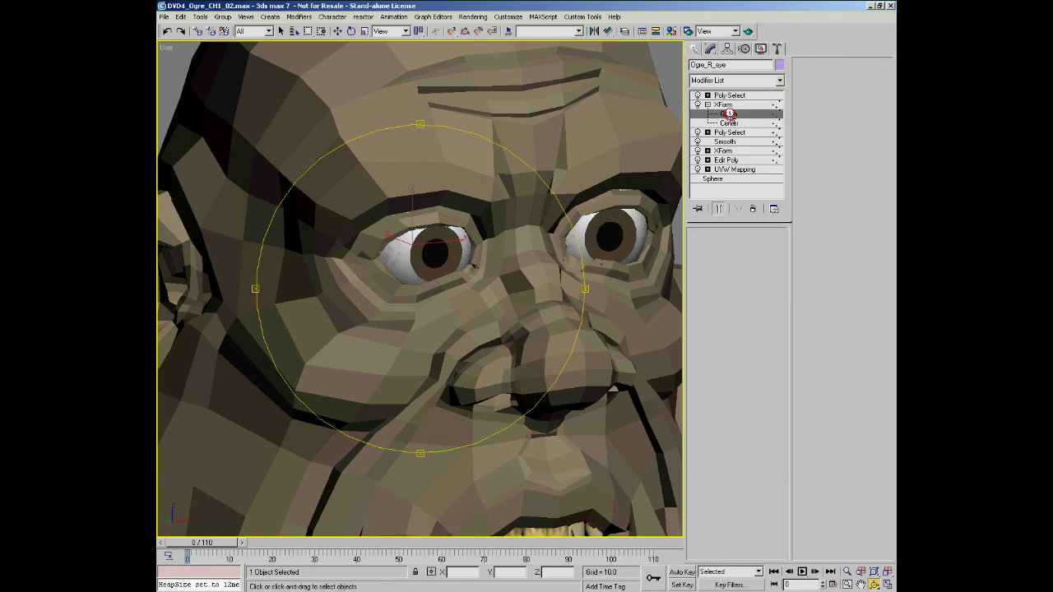
{"action": "right_click", "coordinate": [443, 289]}
{"action": "left_click", "coordinate": [463, 326]}
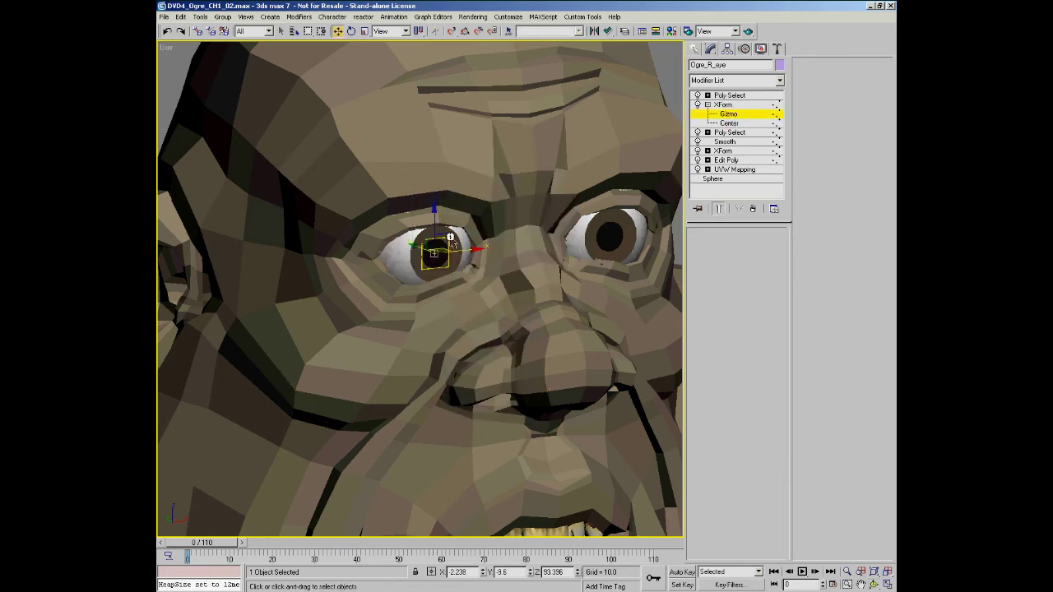
{"action": "mouse_move", "coordinate": [430, 225]}
{"action": "left_mouse_down"}
{"action": "mouse_move", "coordinate": [428, 259]}
{"action": "mouse_move", "coordinate": [428, 231]}
{"action": "left_mouse_up"}
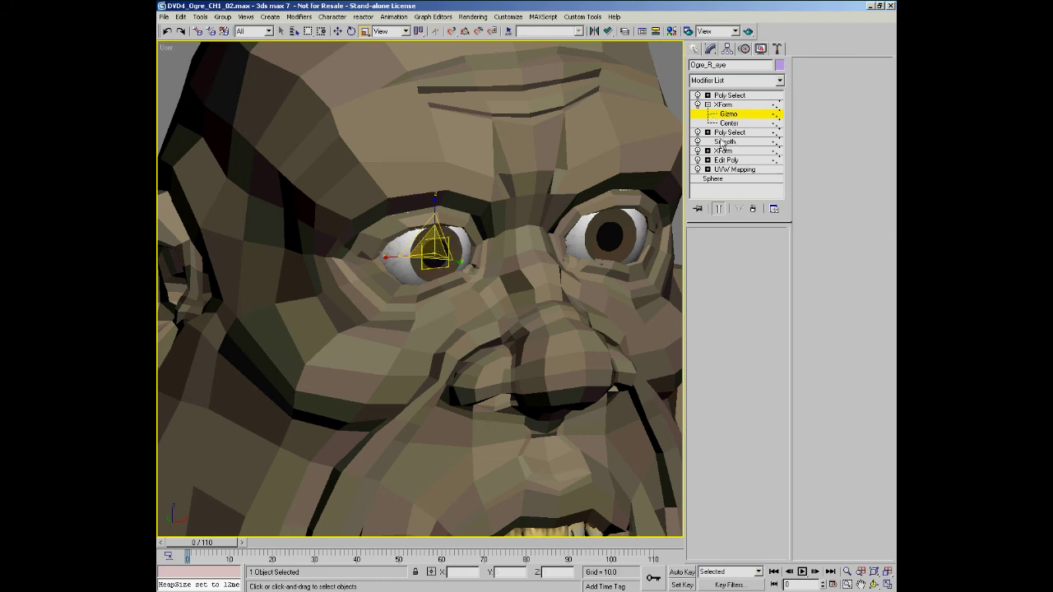
Collapse the Ogre_R_eye modifier stack from the Smooth modifier down into an Editable Poly
{"action": "left_click", "coordinate": [725, 143]}
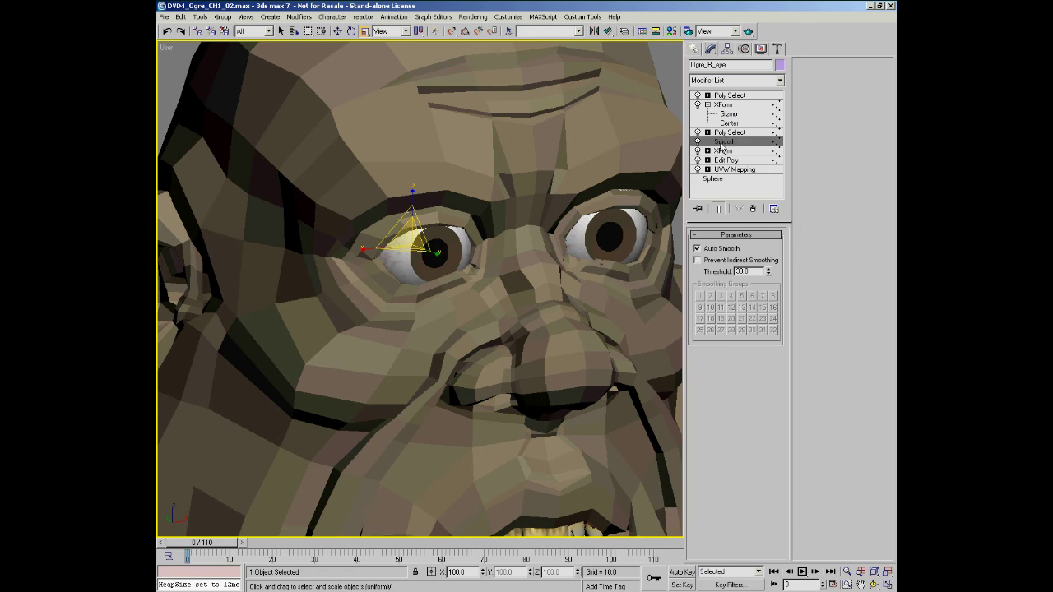
{"action": "right_click", "coordinate": [720, 145]}
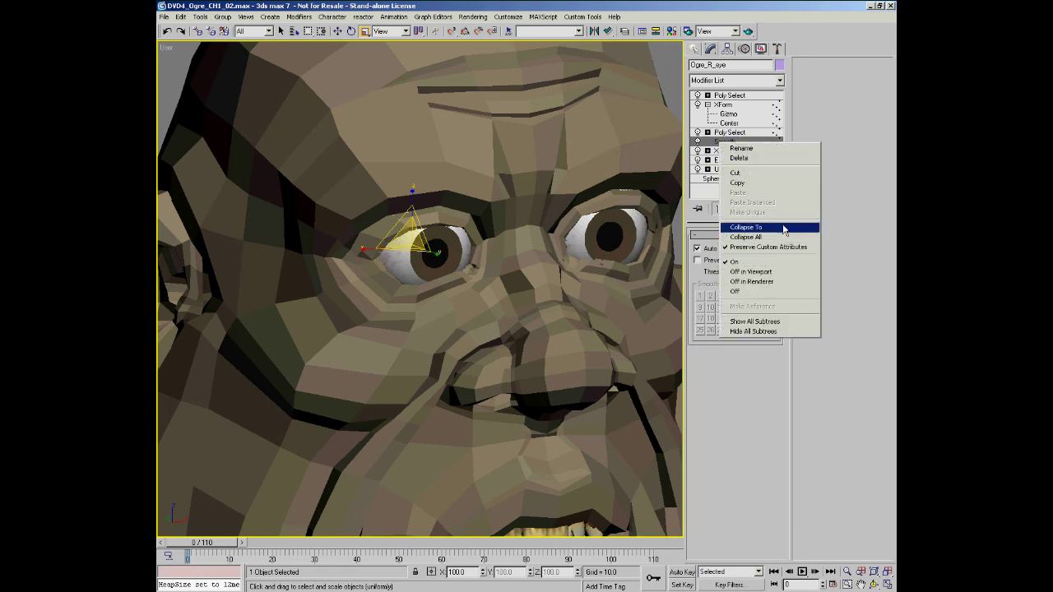
{"action": "left_click", "coordinate": [773, 229]}
{"action": "scroll", "coordinate": [531, 235], "scroll_direction": "down", "scroll_amount": 5}
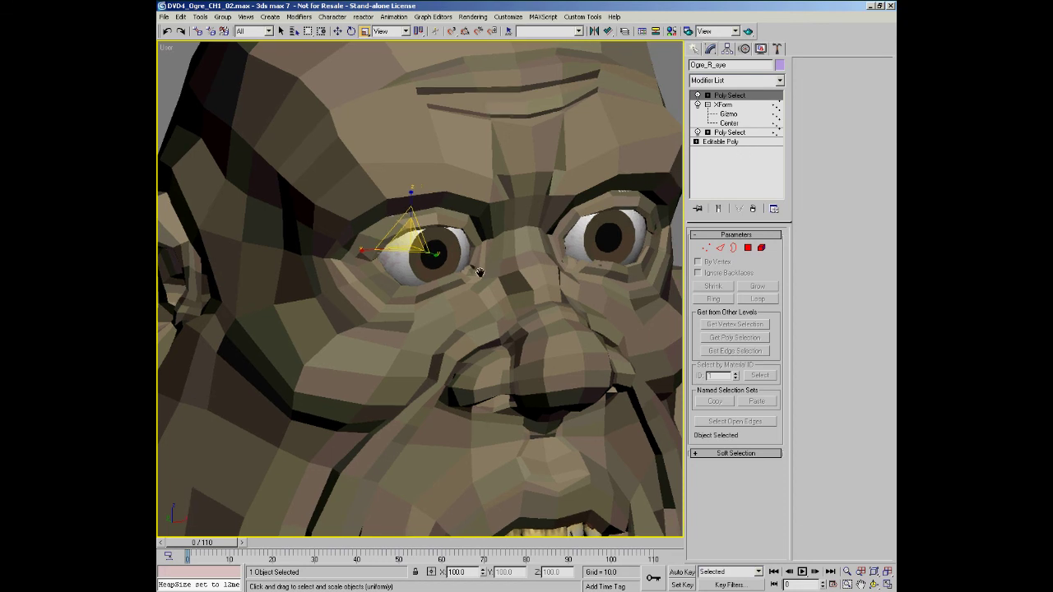
{"action": "middle_click_drag", "start_coordinate": [437, 282], "coordinate": [501, 271], "text": "alt"}
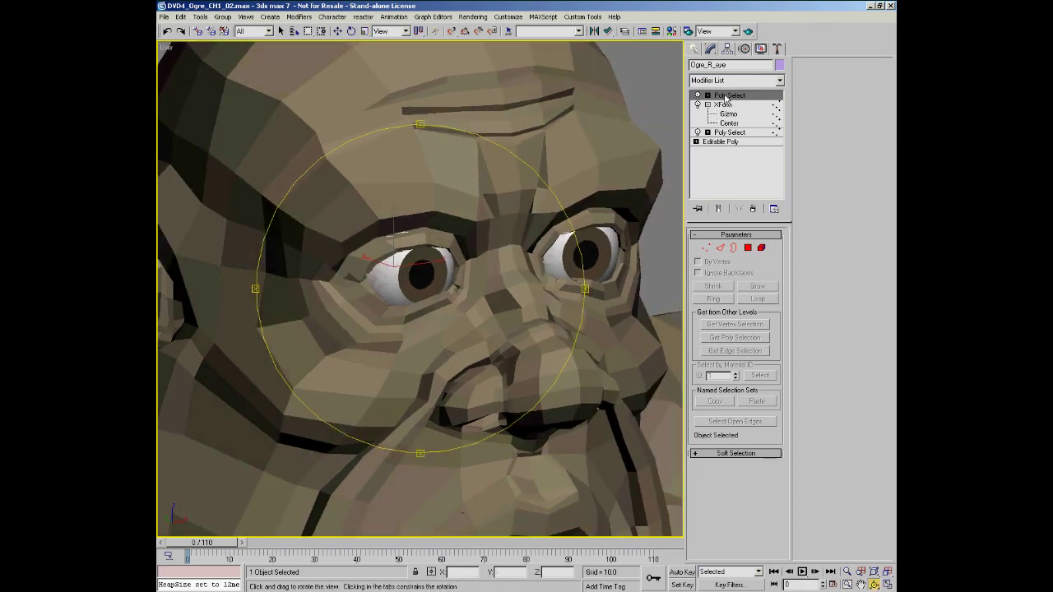
Turn off the top Poly Select modifier on Ogre_R_eye and examine the pupil vertices up close
{"action": "left_click", "coordinate": [697, 96]}
{"action": "left_click_drag", "start_coordinate": [450, 271], "coordinate": [420, 189]}
{"action": "left_click", "coordinate": [874, 584]}
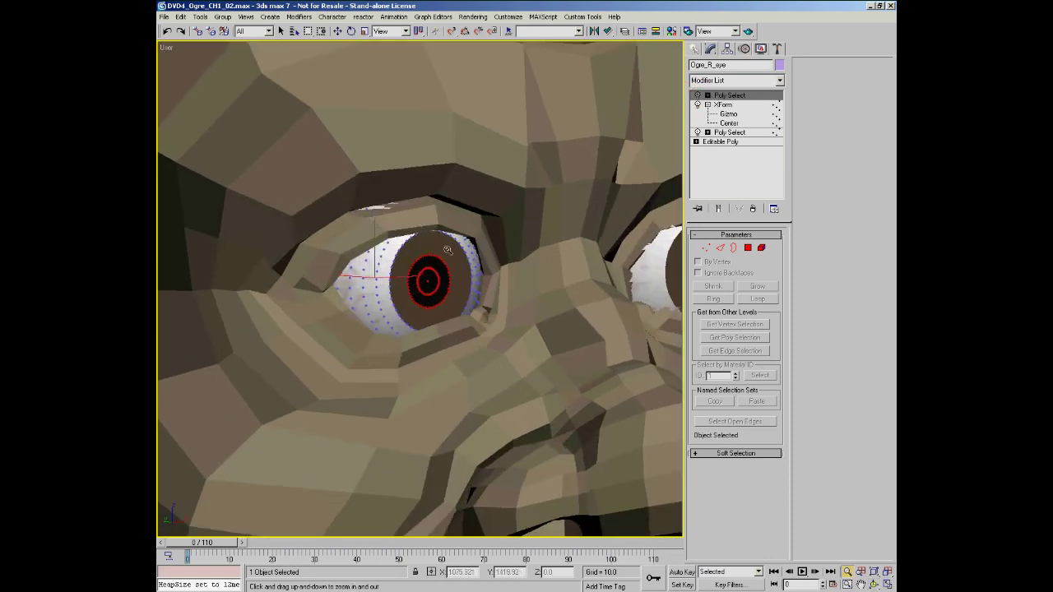
{"action": "left_click_drag", "start_coordinate": [448, 251], "coordinate": [454, 286]}
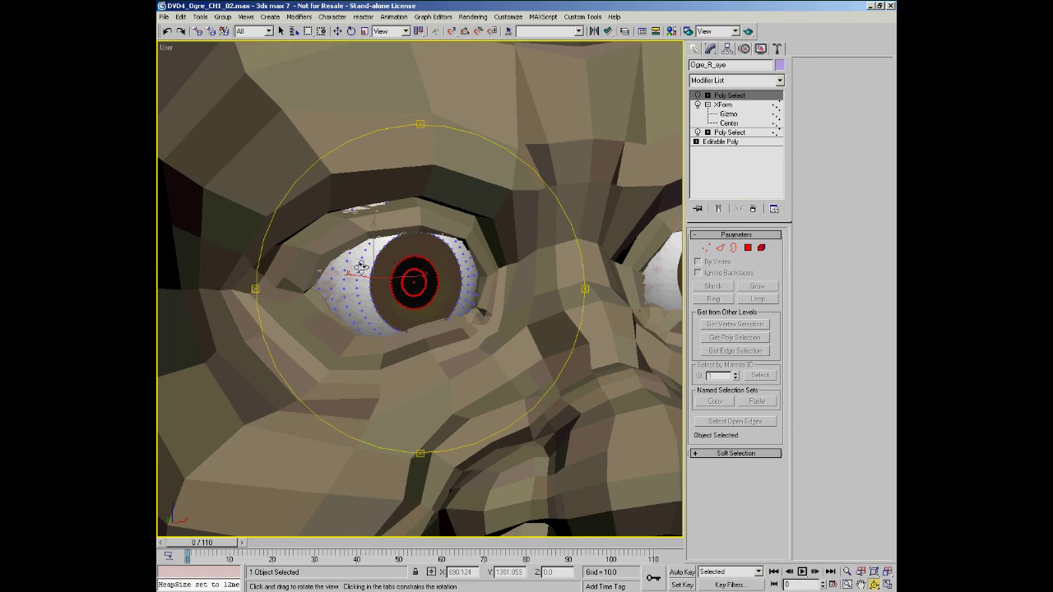